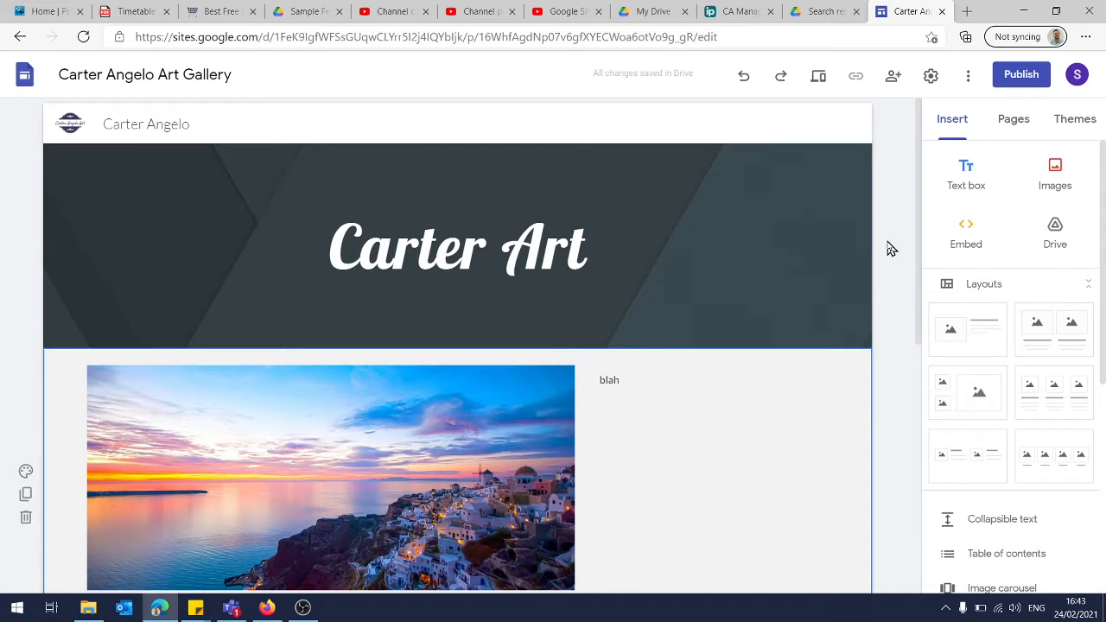
Add a new page named Contact to the site
left_click(1020, 122)
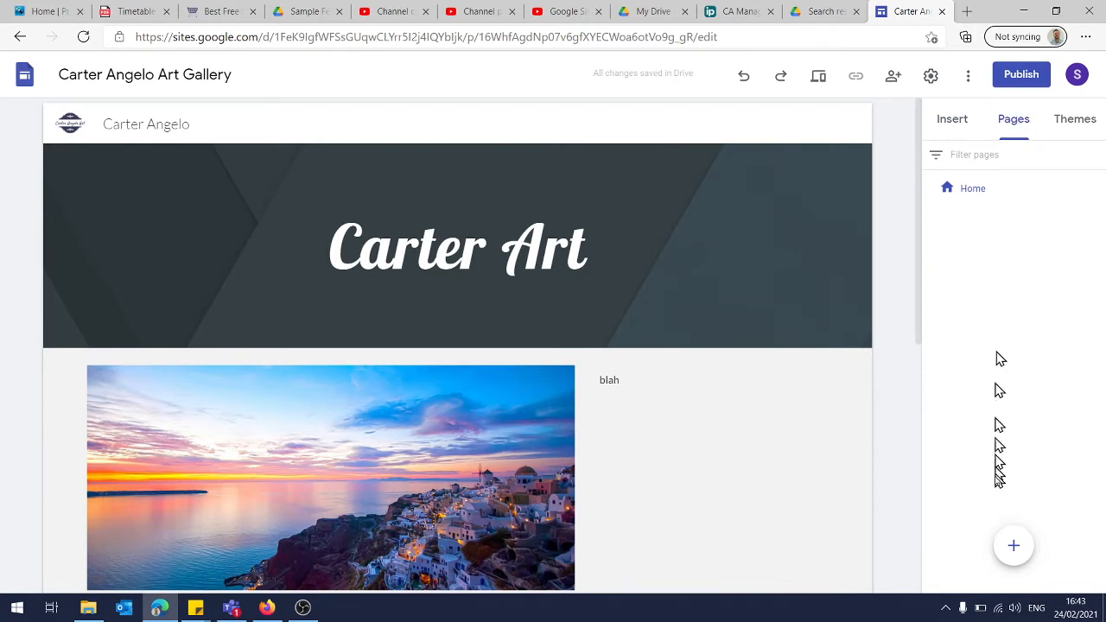
mouse_move(1011, 541)
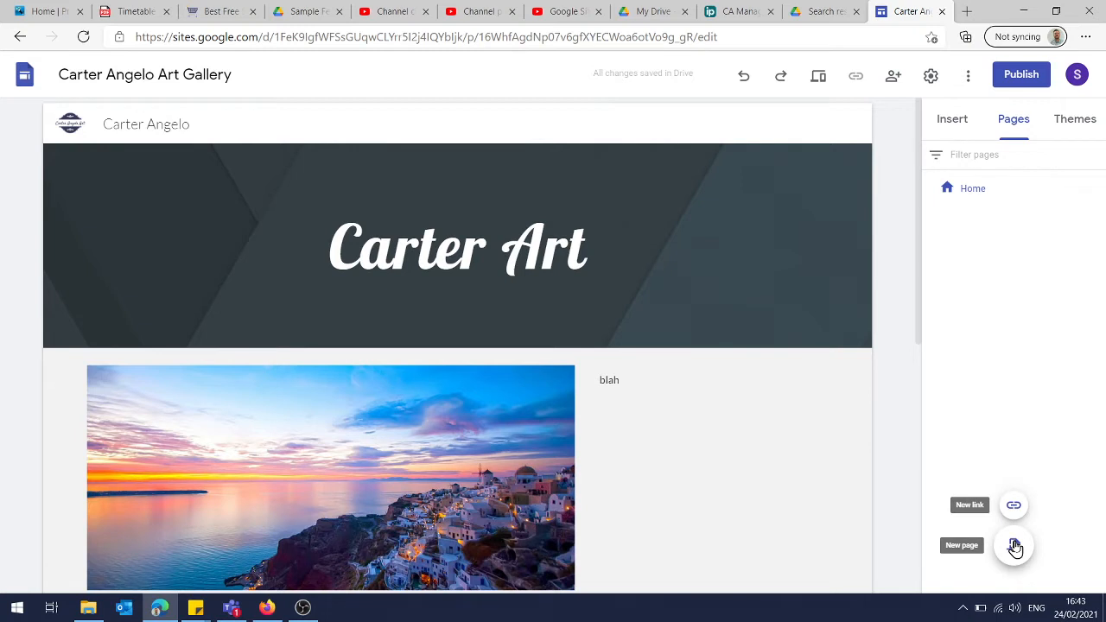
left_click(1098, 188)
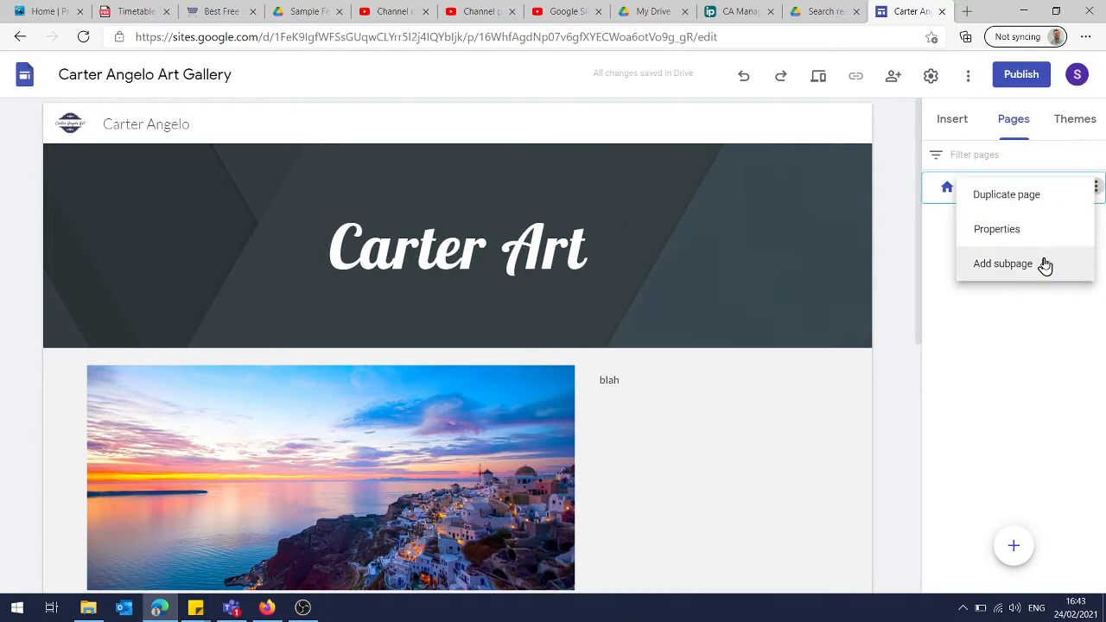
left_click(1050, 375)
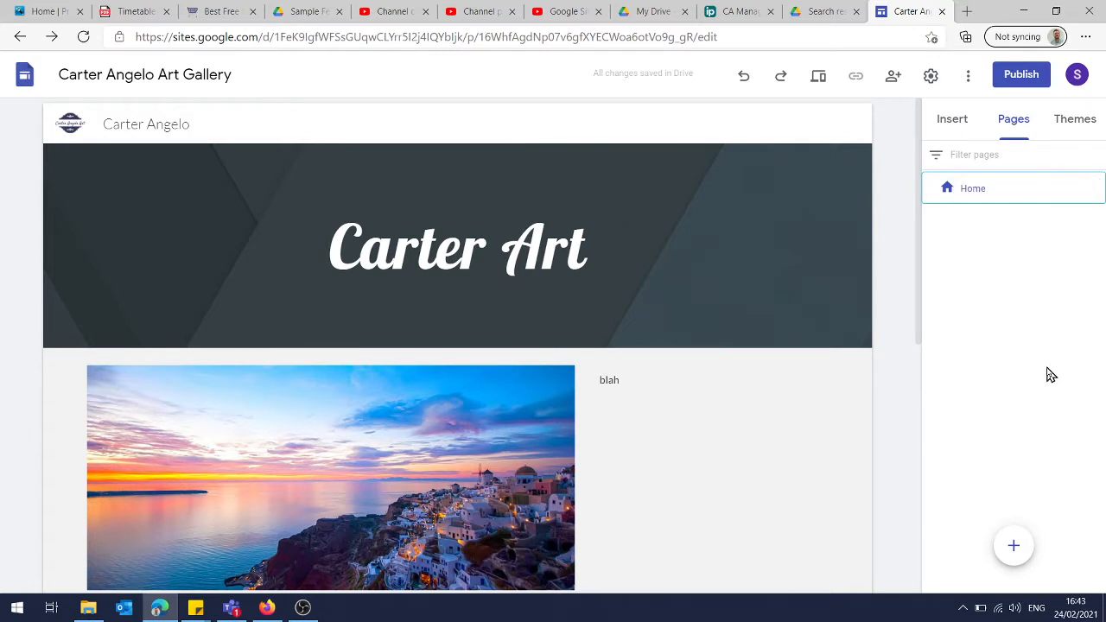
left_click(1014, 546)
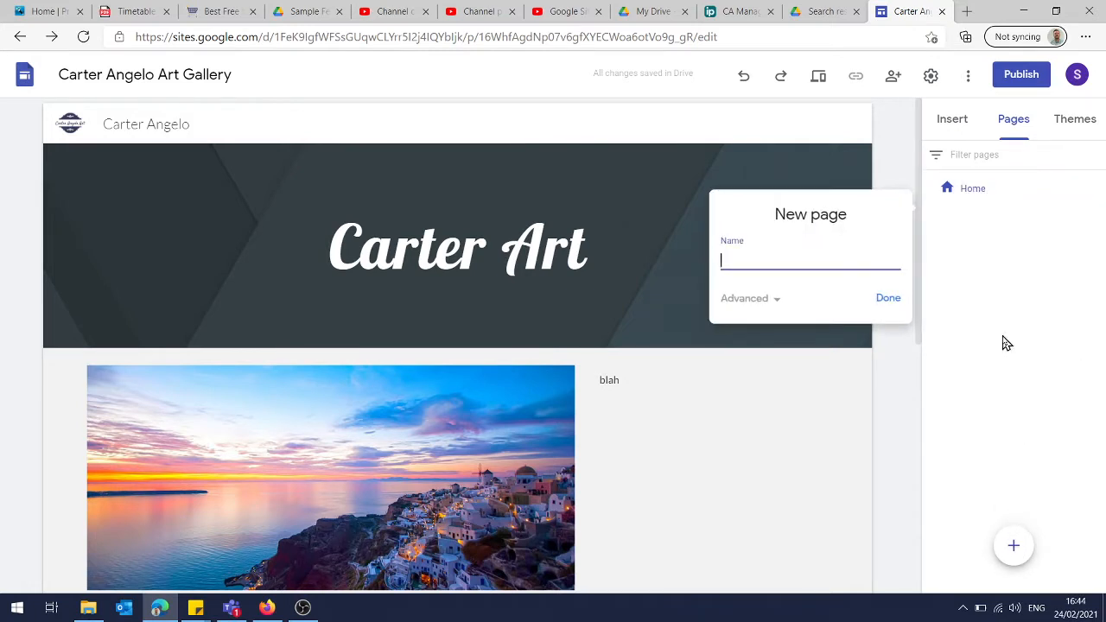
type("Contact")
left_click(890, 302)
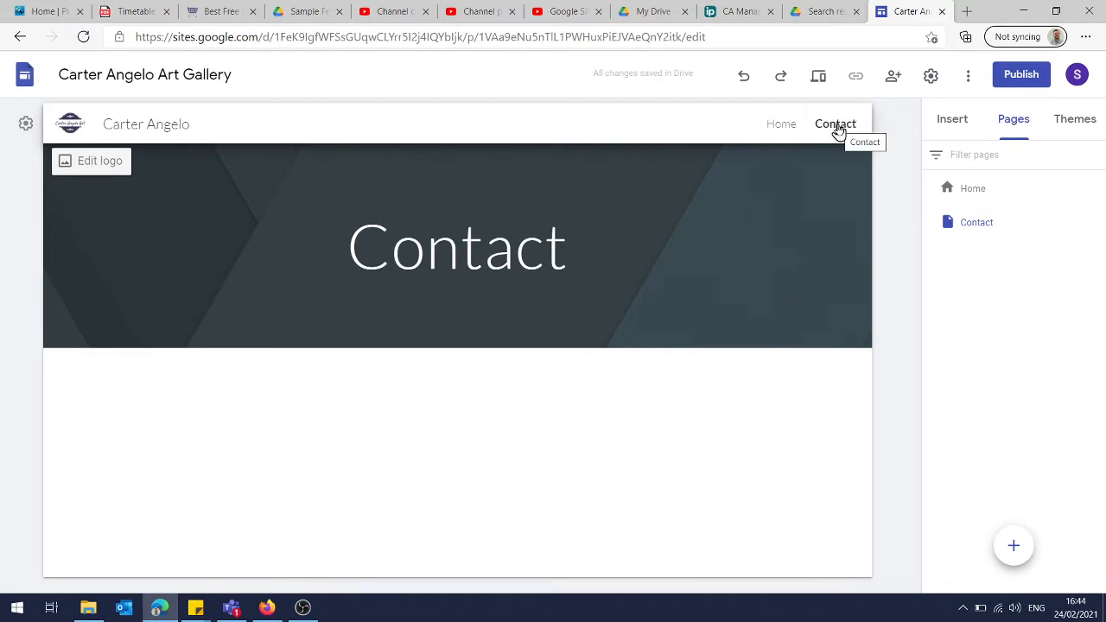
left_click(685, 239)
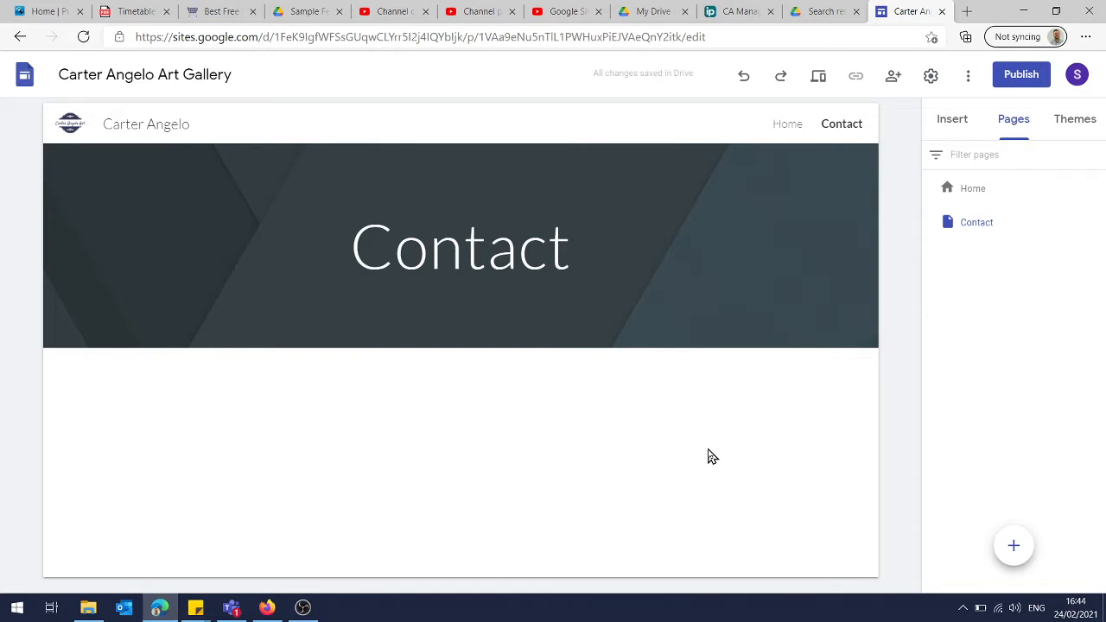
Open forms.google.com in a new browser tab and switch to the student test account
left_click(967, 11)
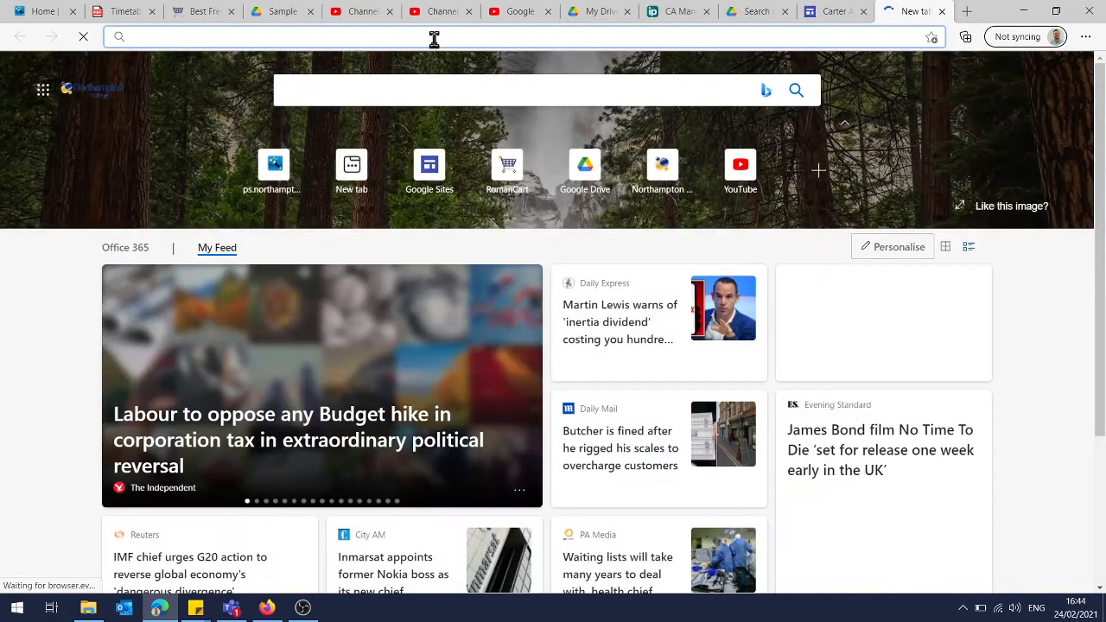
type("forms.google.com")
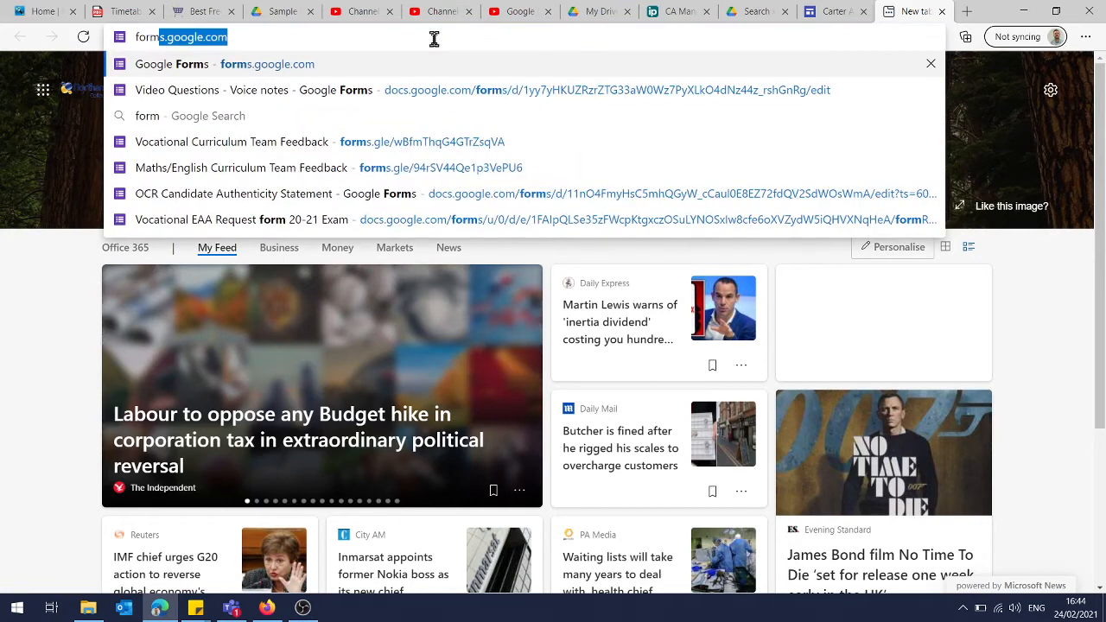
key("Right")
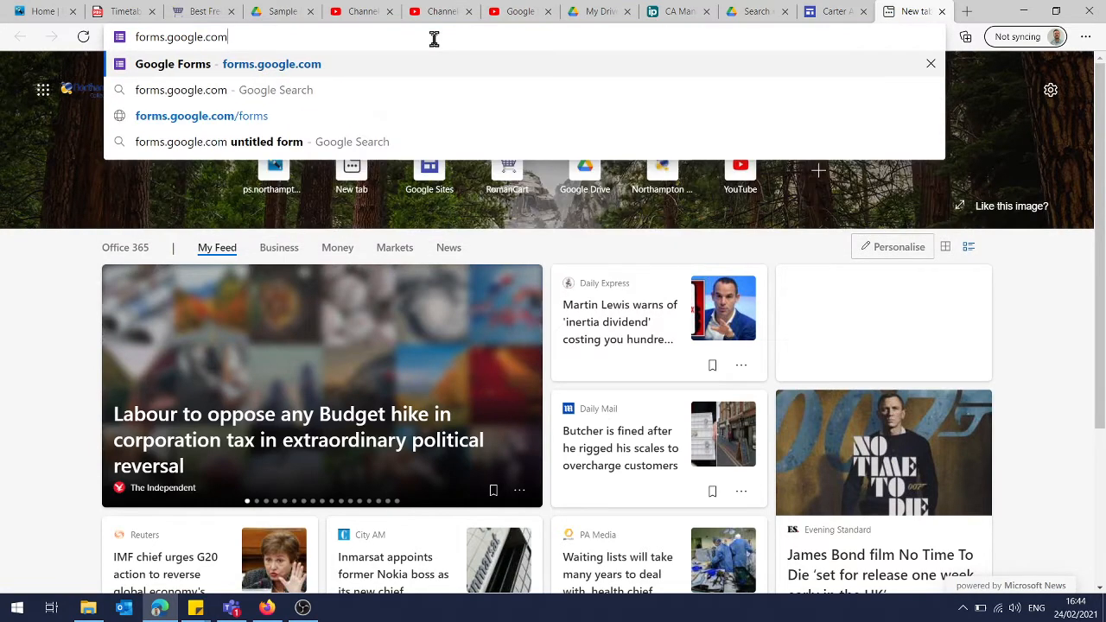
key("Return")
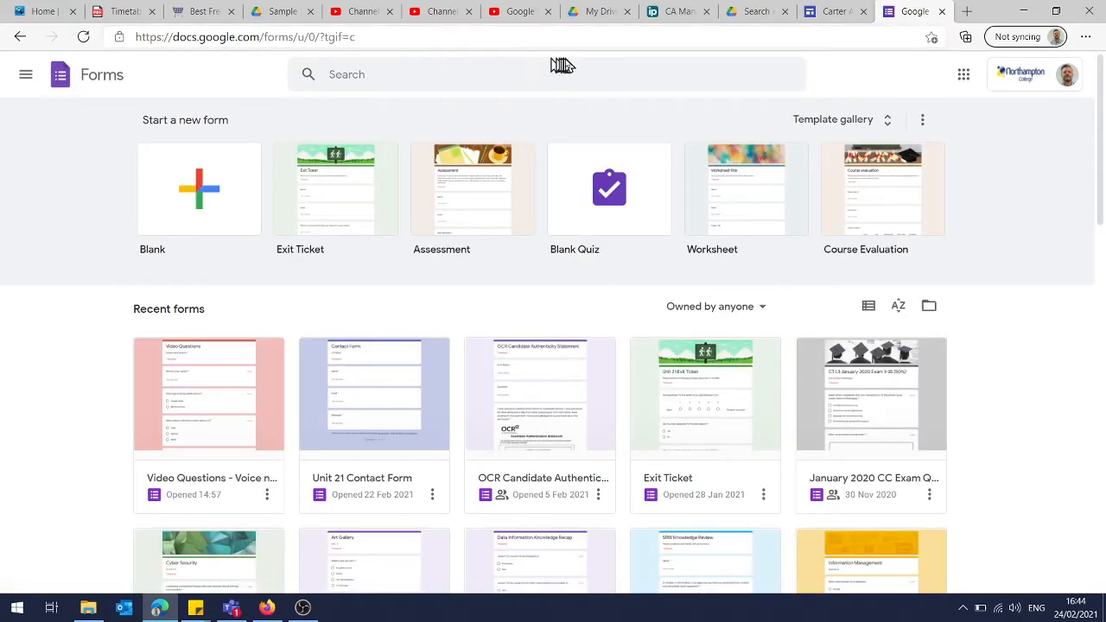
left_click(1021, 80)
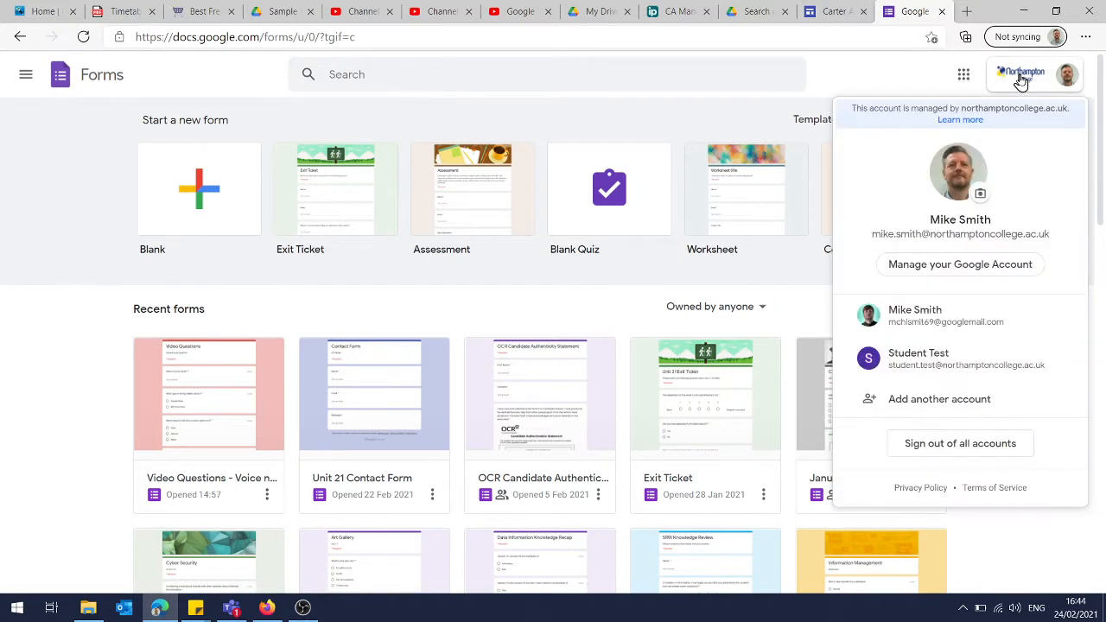
left_click(967, 361)
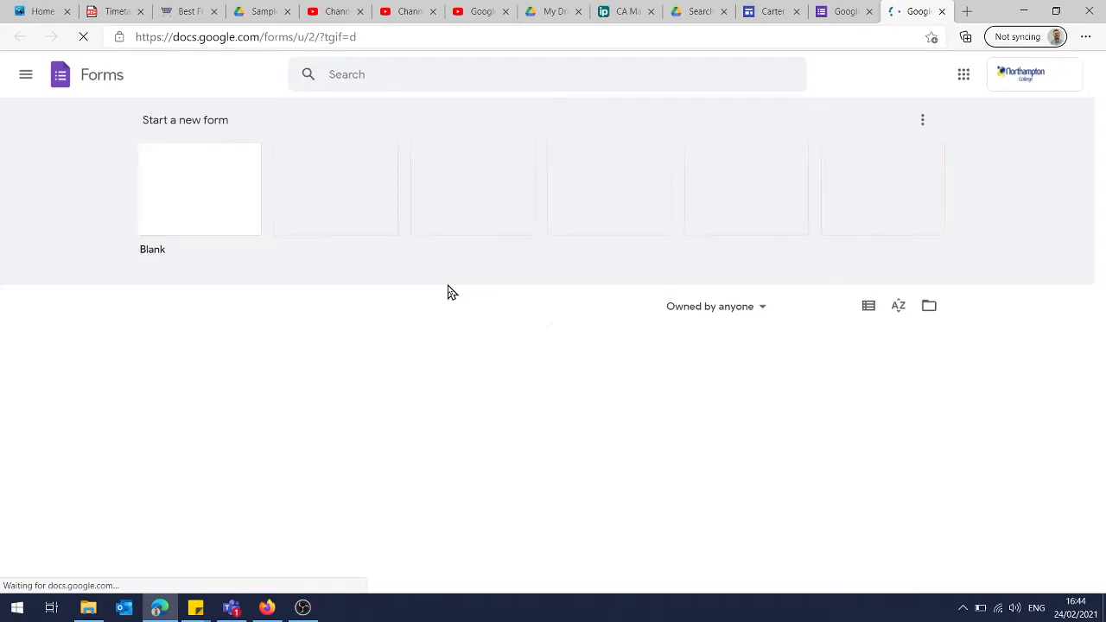
Create a blank form and dismiss the tour offer
left_click(177, 205)
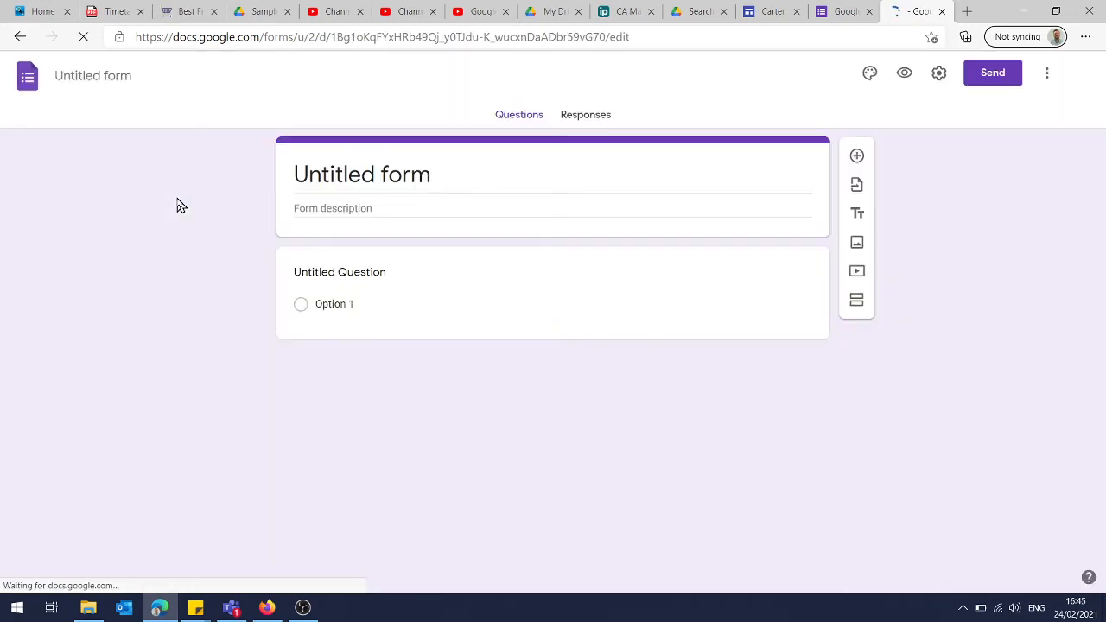
left_click(318, 173)
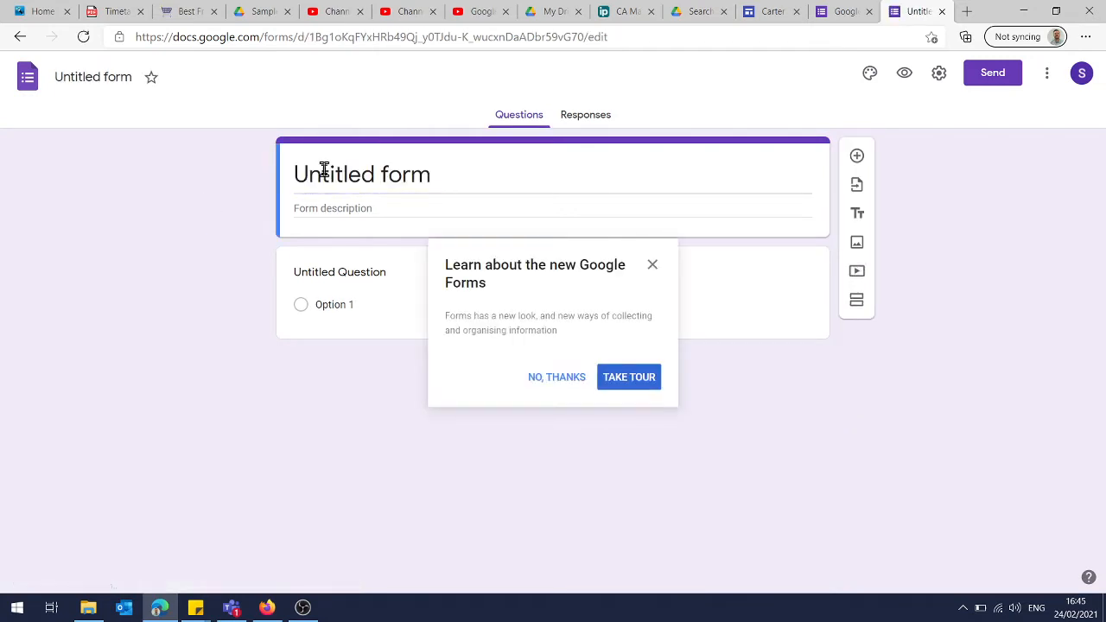
left_click(655, 267)
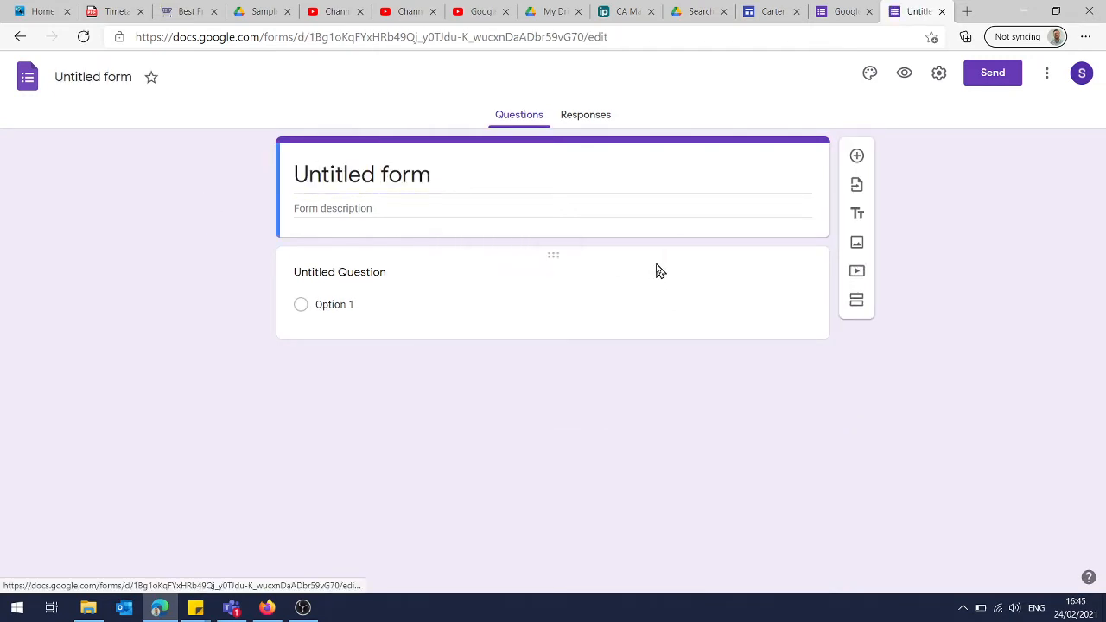
Title the form "Contact Us" and set its description to "Please fill in the form."
left_click(521, 183)
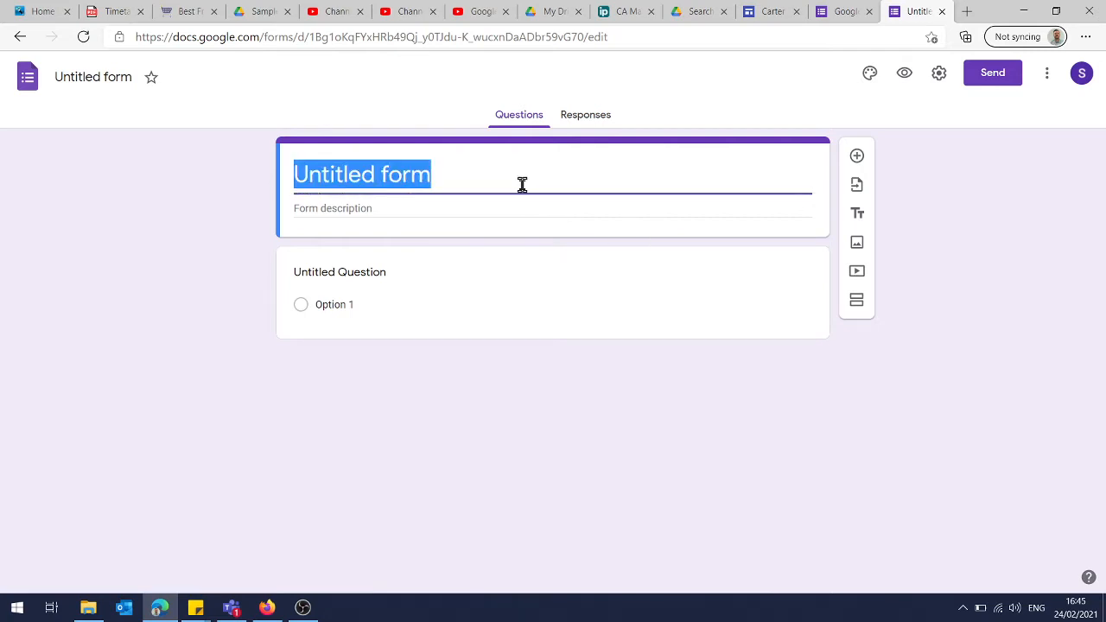
type("Cp")
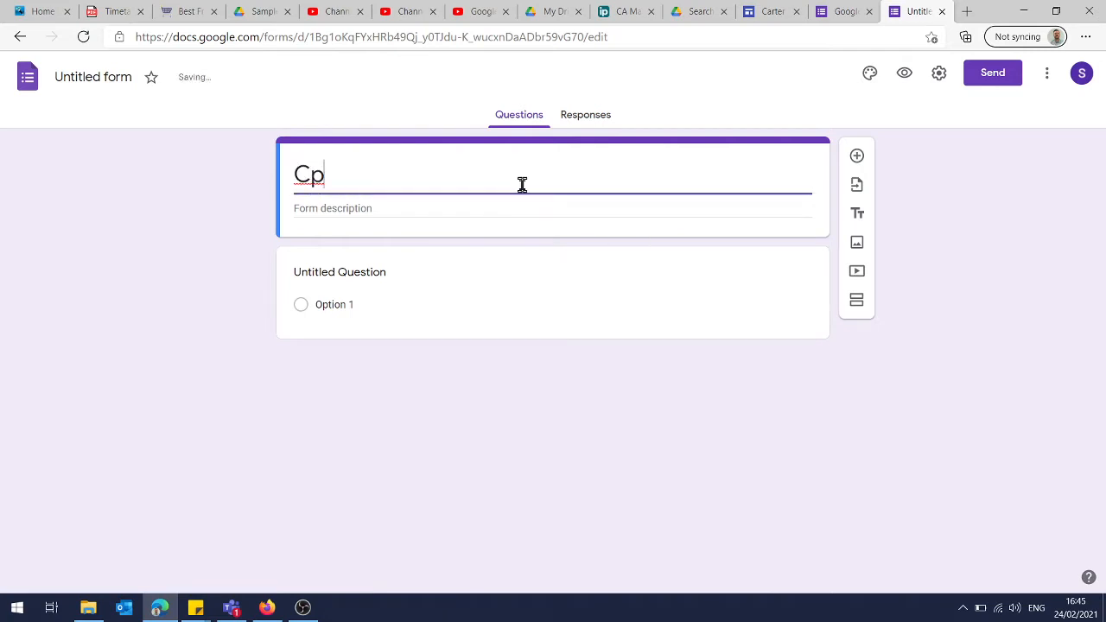
key("BackSpace")
type("ontac")
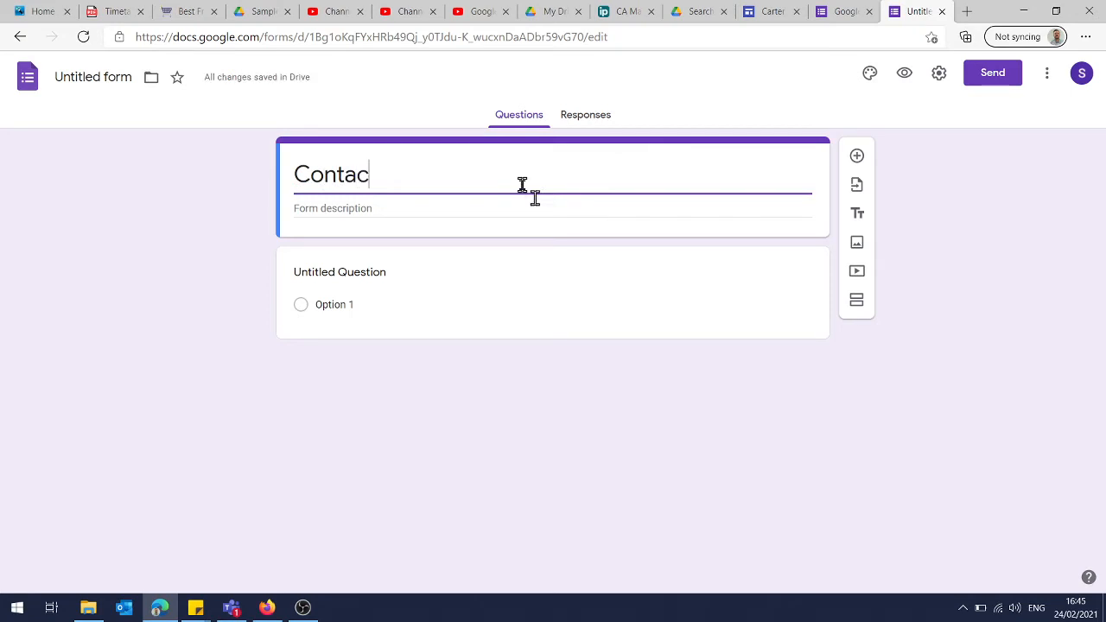
type("t Us")
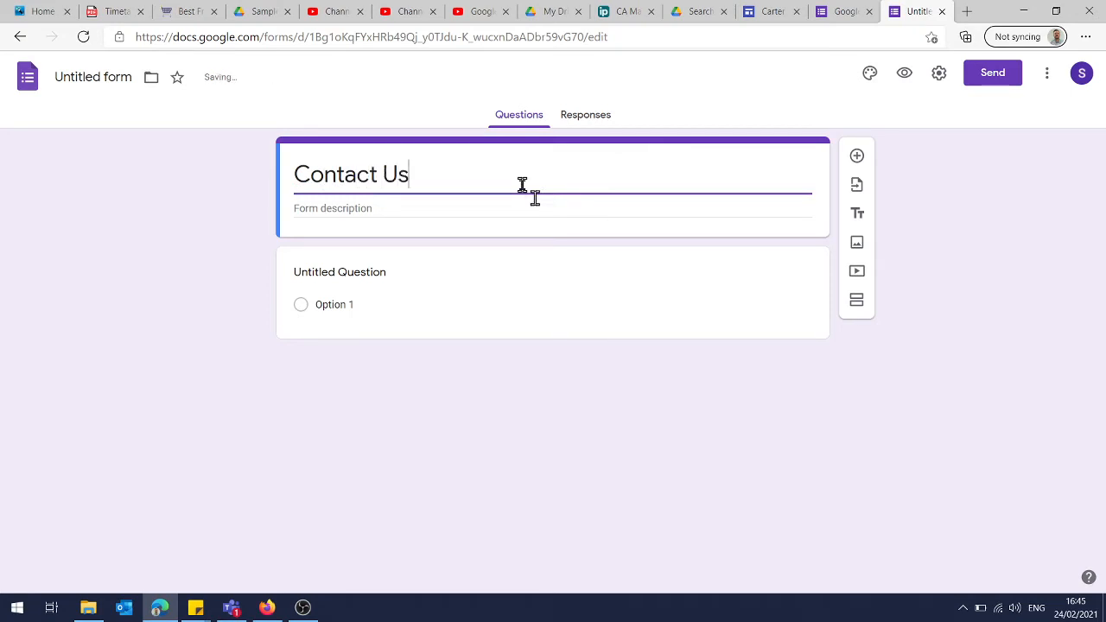
left_click(432, 212)
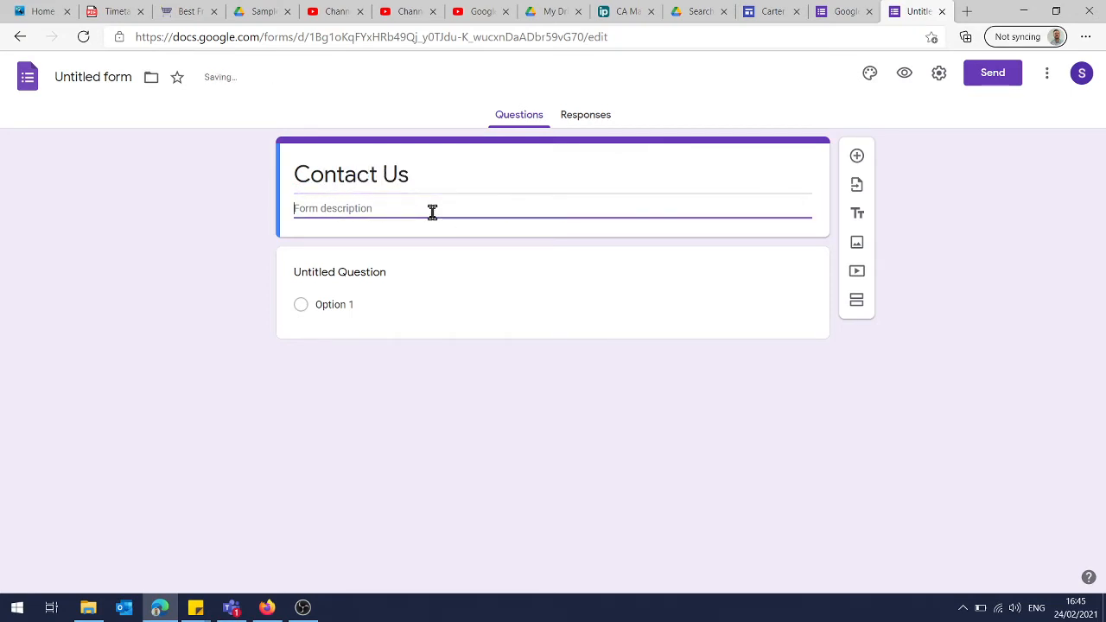
type("Plea")
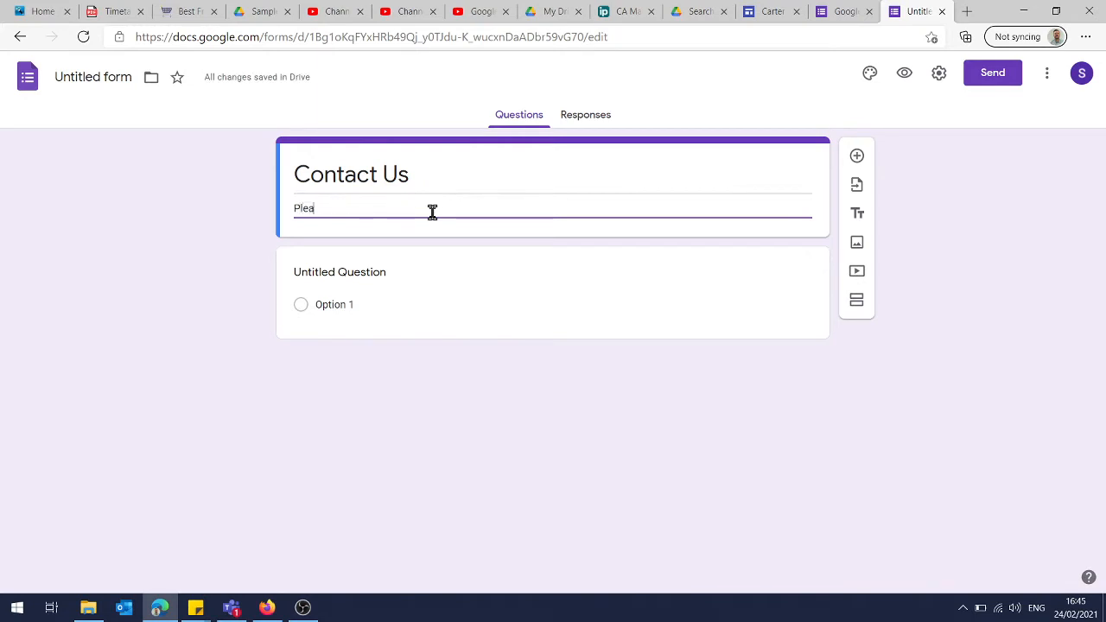
type("se fill in the form")
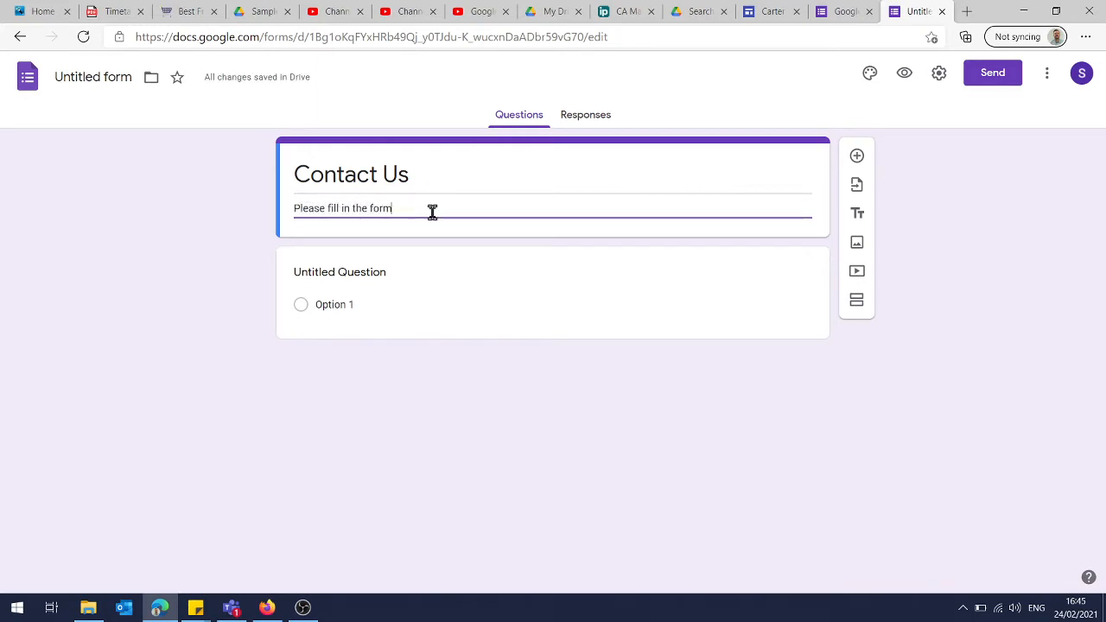
type(".")
Make the first question a required short answer titled "Name:" and duplicate it as a question titled "Email:"
left_click(384, 272)
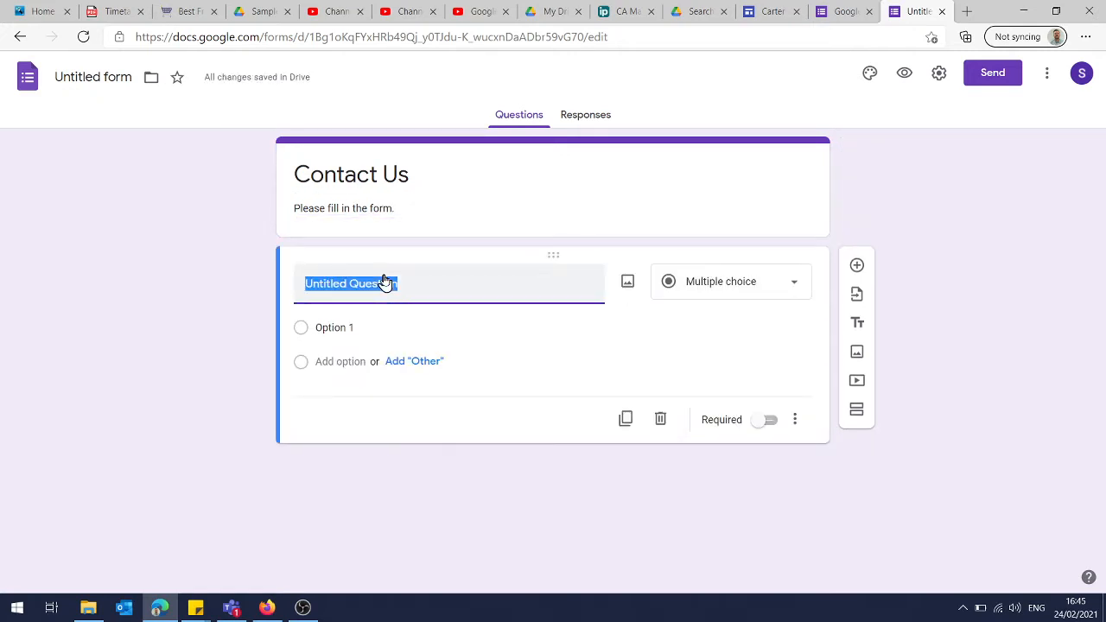
left_click(717, 294)
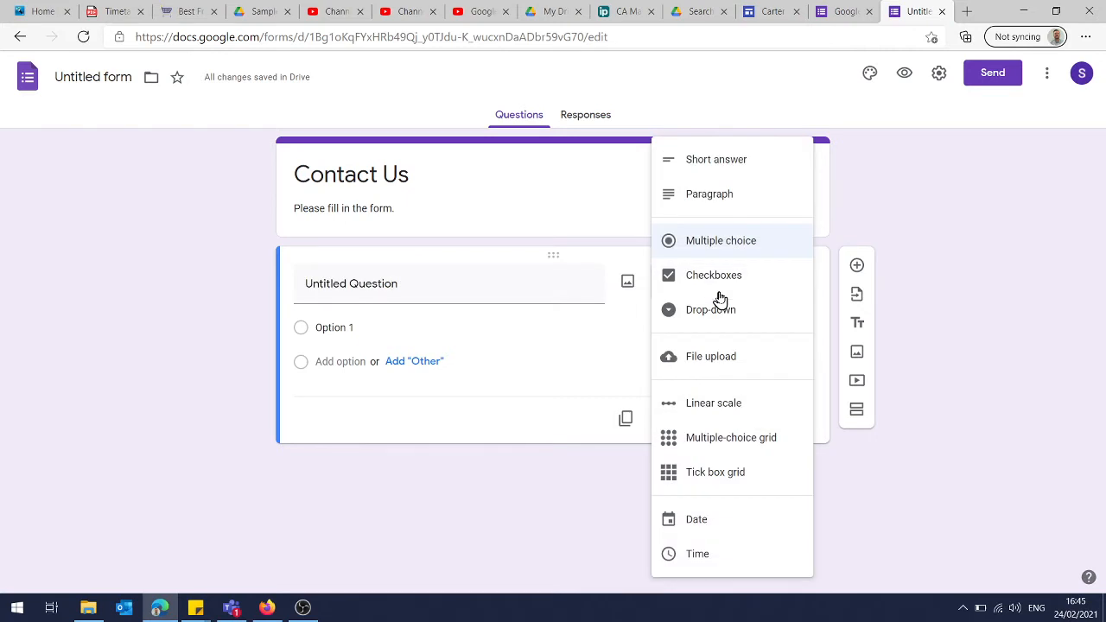
left_click(728, 163)
left_click(484, 285)
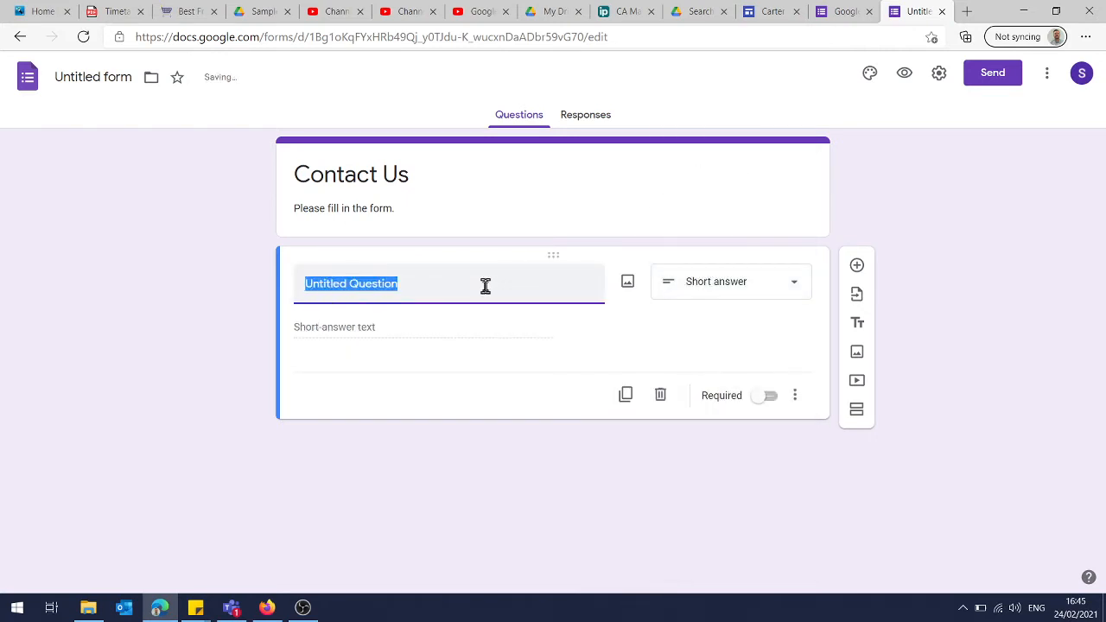
type("Name:")
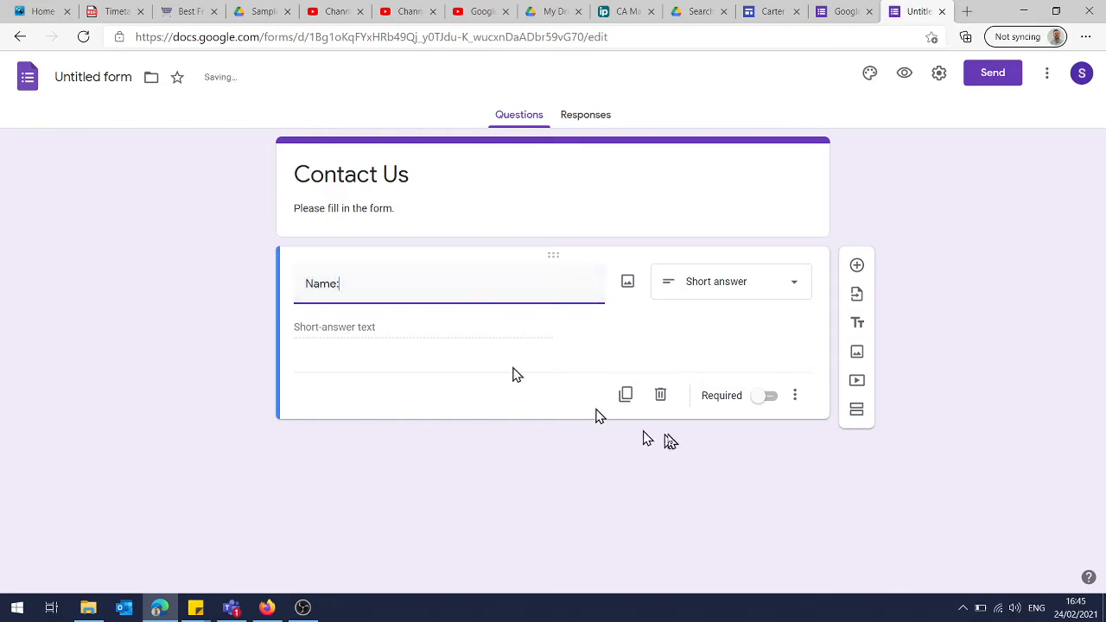
left_click(764, 396)
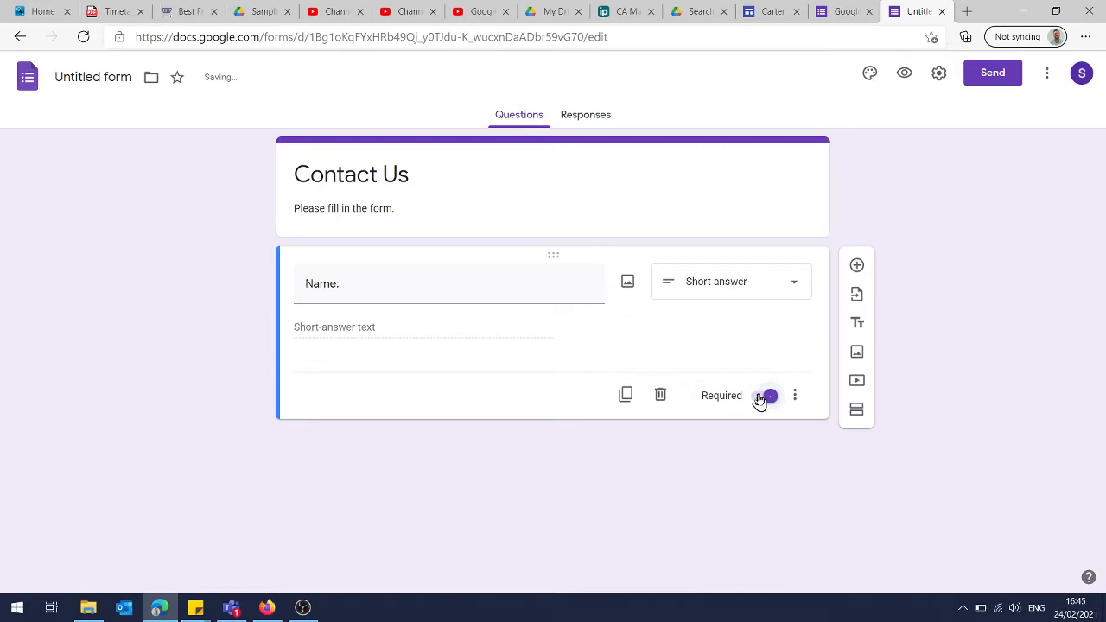
left_click(625, 396)
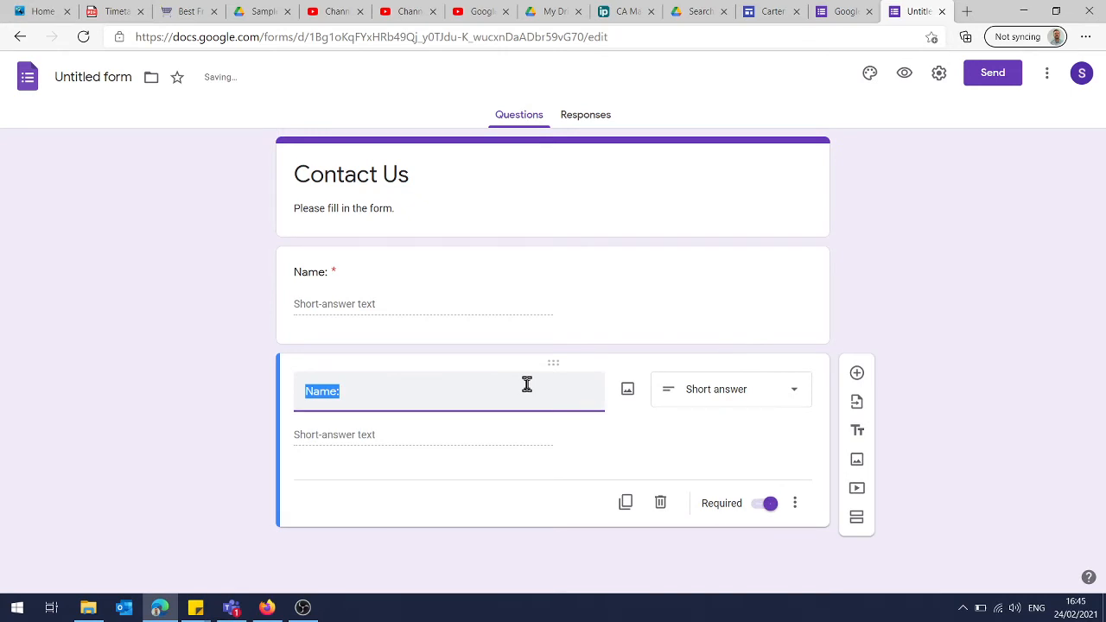
type("Email:")
Duplicate the Email question, change the copy's answer type to Paragraph and title it "Message:"
left_click(626, 502)
scroll(933, 318, "down", 2)
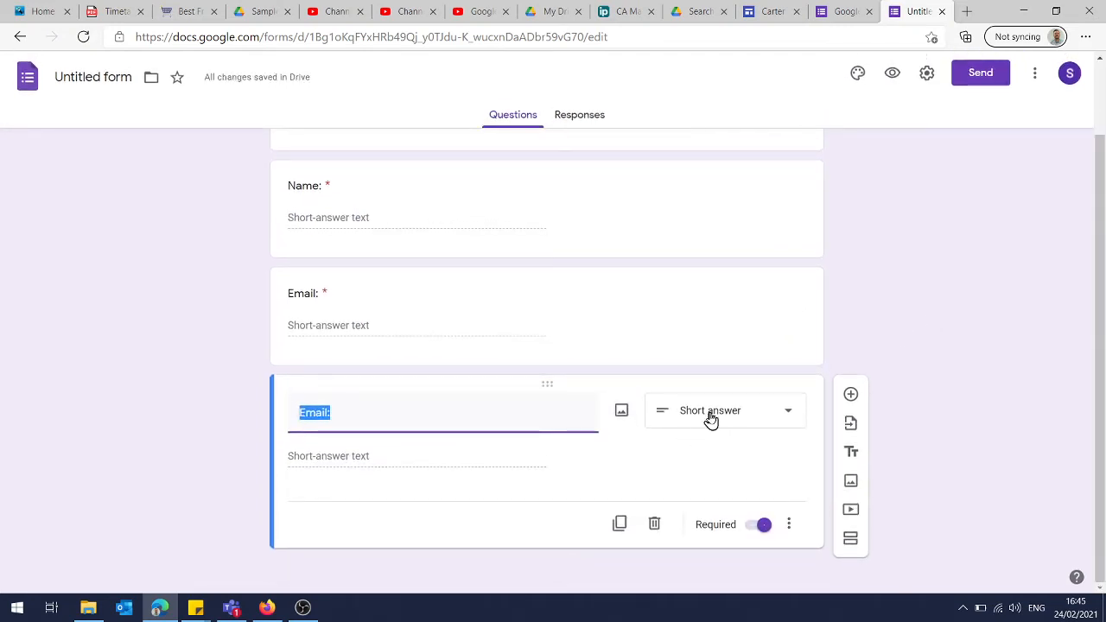
left_click(709, 419)
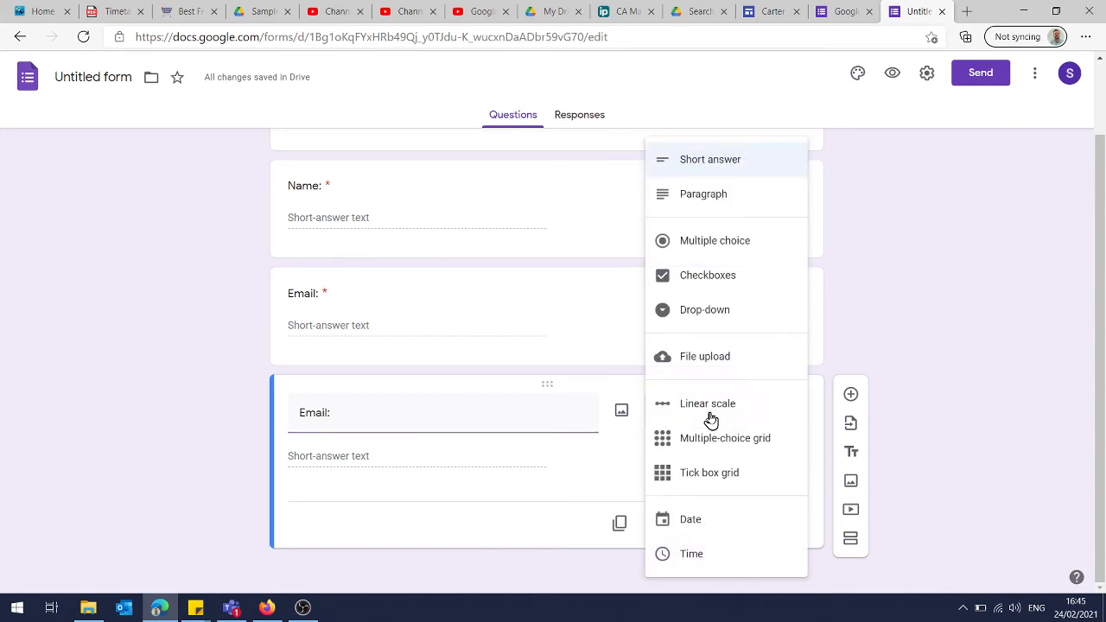
left_click(721, 204)
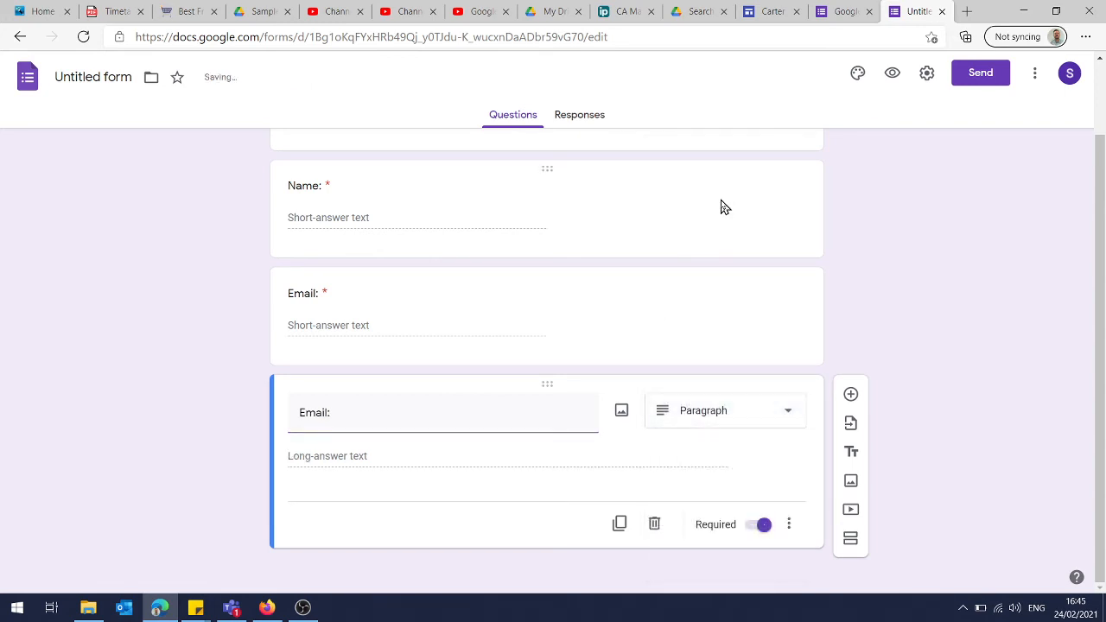
left_click(411, 419)
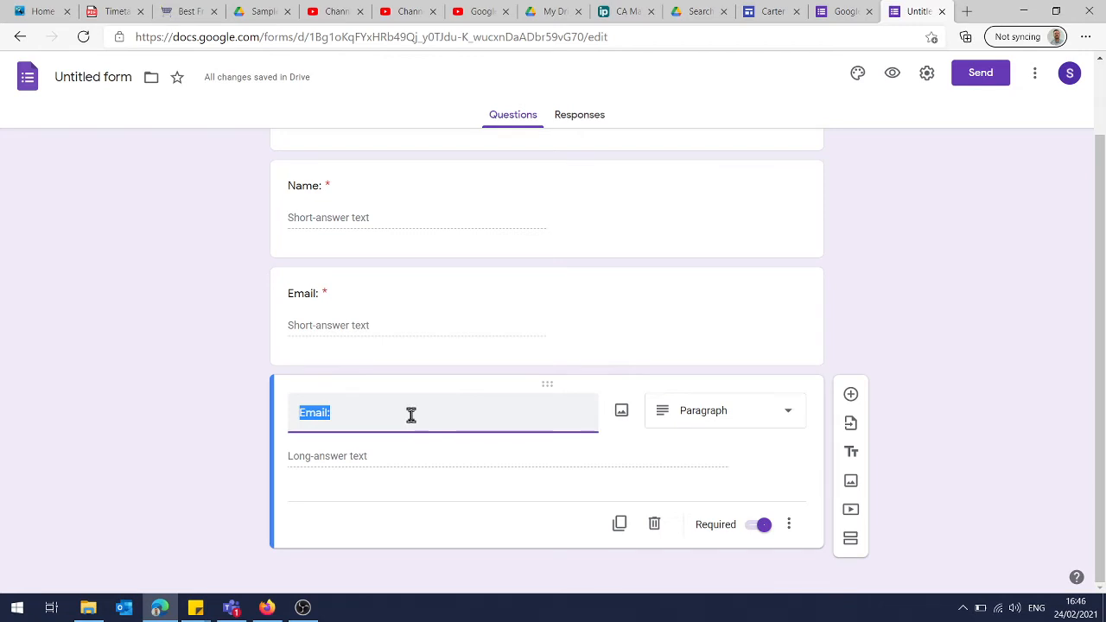
type("Mesae")
key("BackSpace")
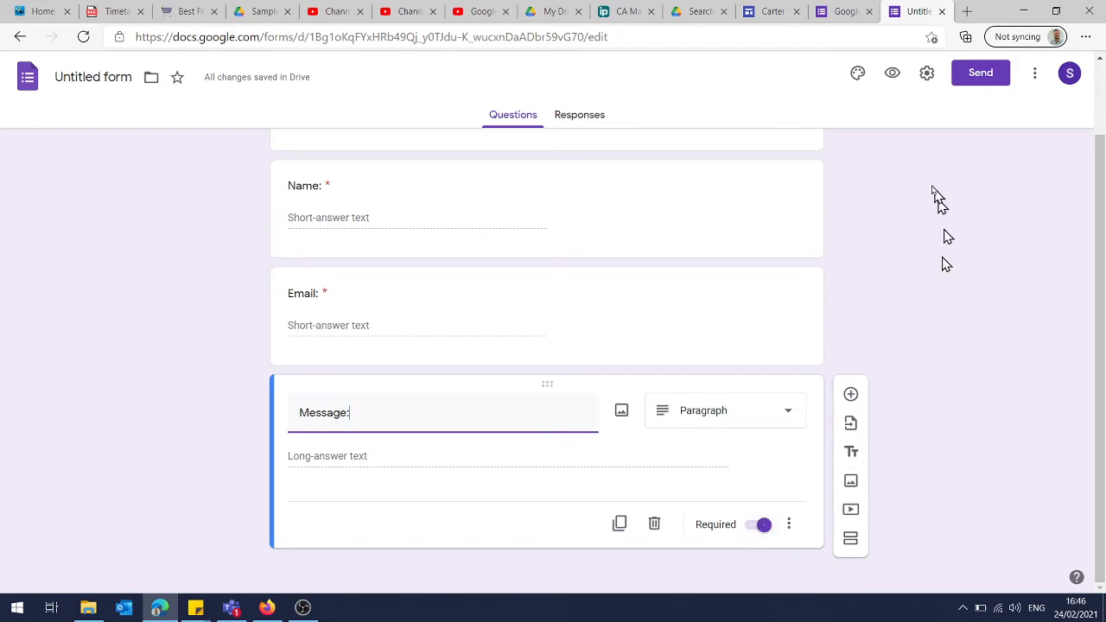
Set the form's theme colour to indigo blue and its background colour to the Medium shade
left_click(858, 74)
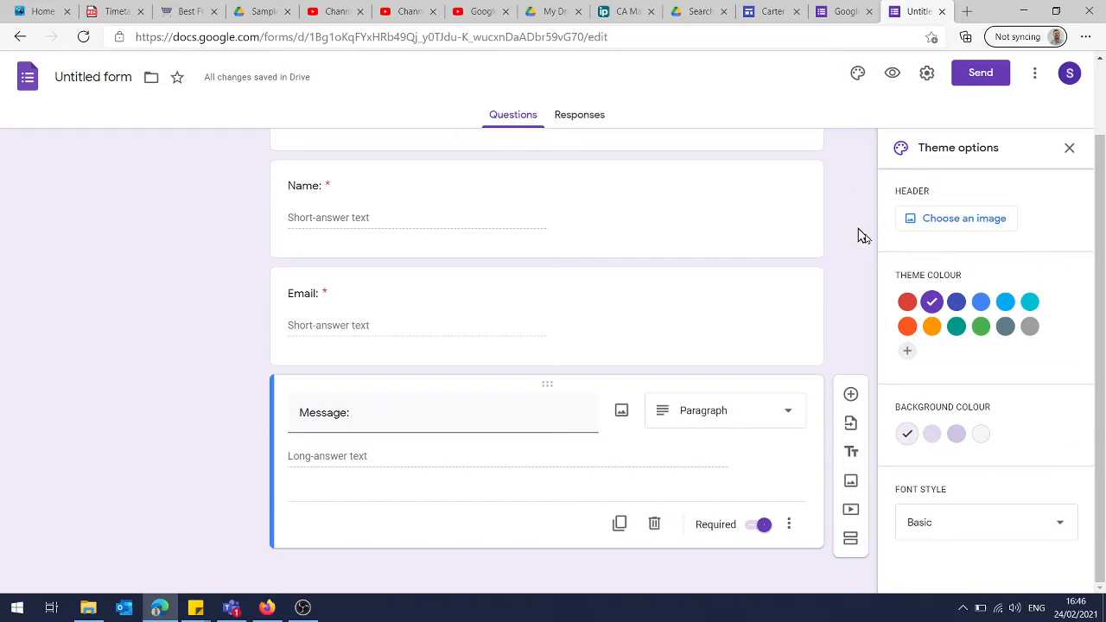
left_click(956, 304)
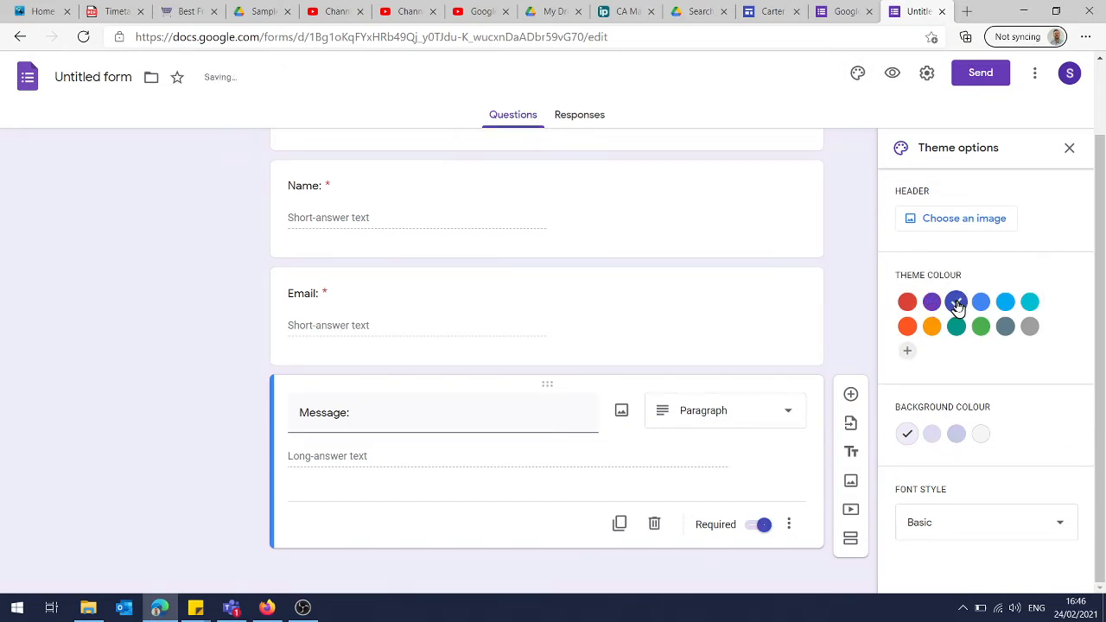
left_click(980, 305)
left_click(957, 304)
left_click(931, 435)
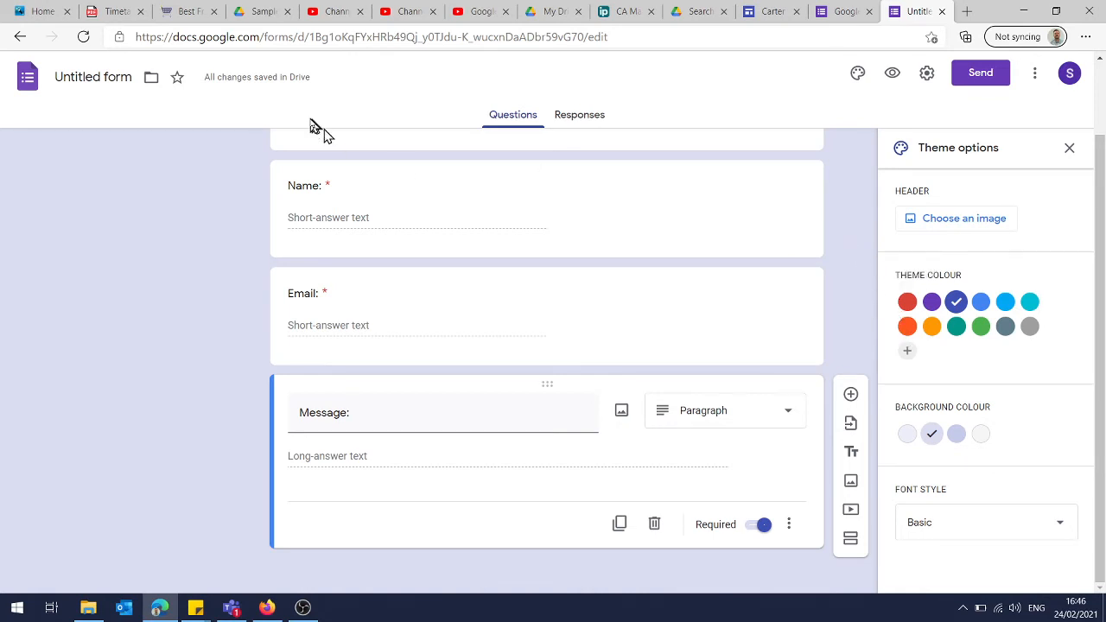
Rename the untitled form file as "Contact Us"
left_click(115, 78)
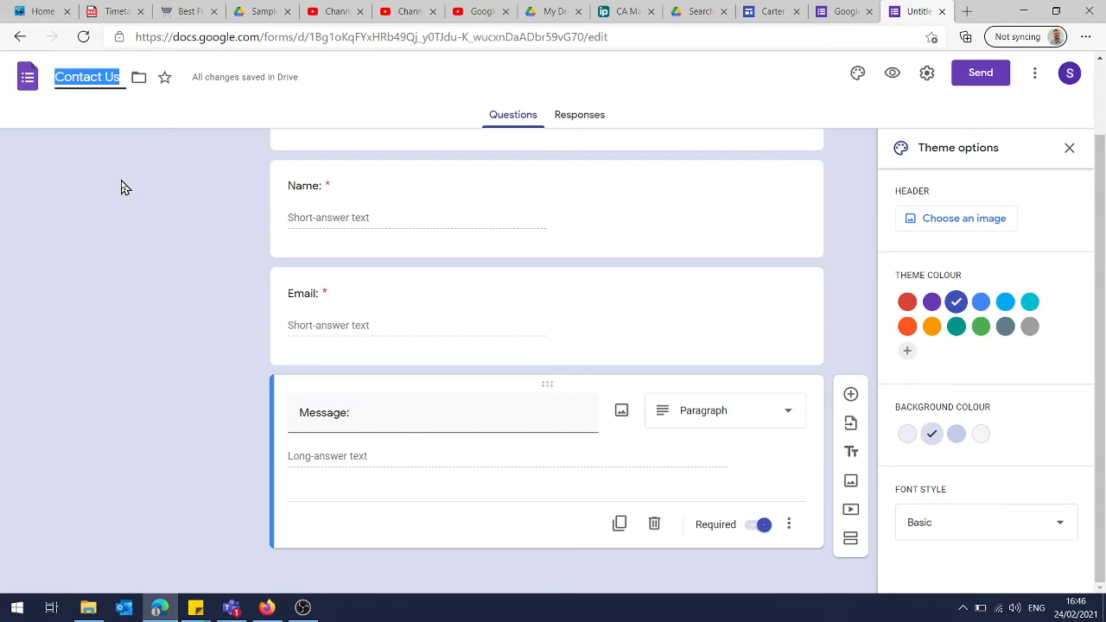
left_click(80, 78)
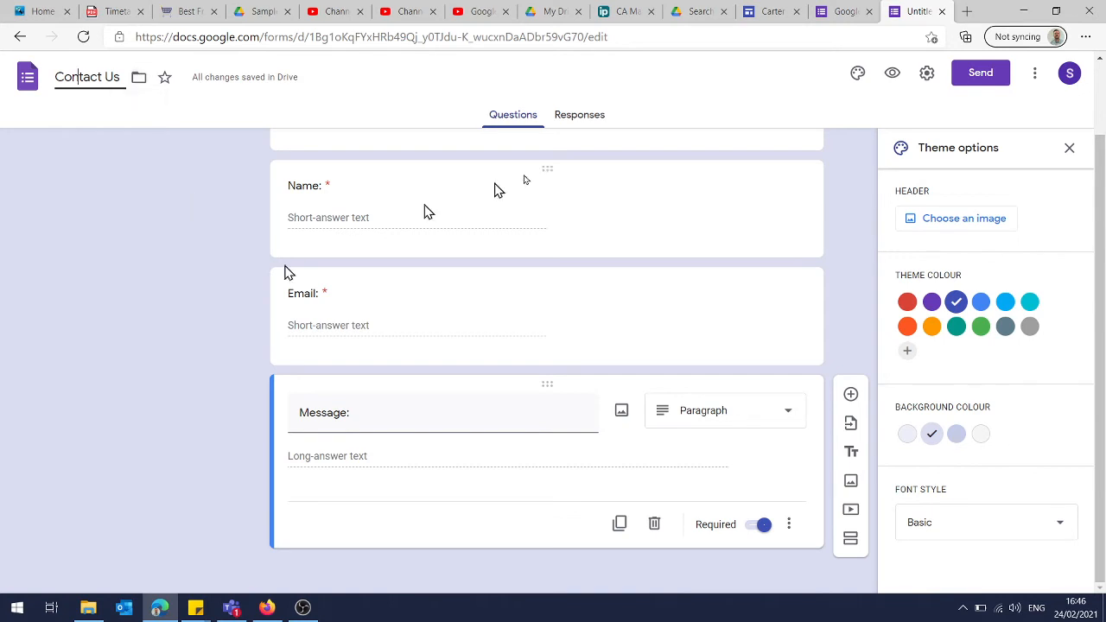
Preview the form as respondents see it and review its general settings without saving changes
left_click(893, 78)
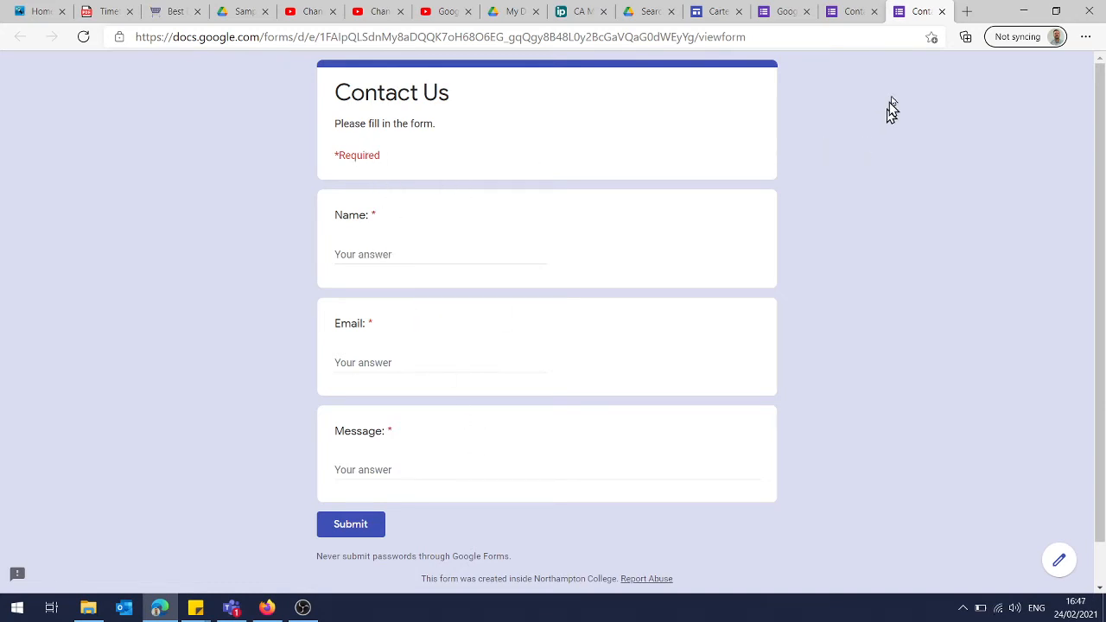
left_click(942, 12)
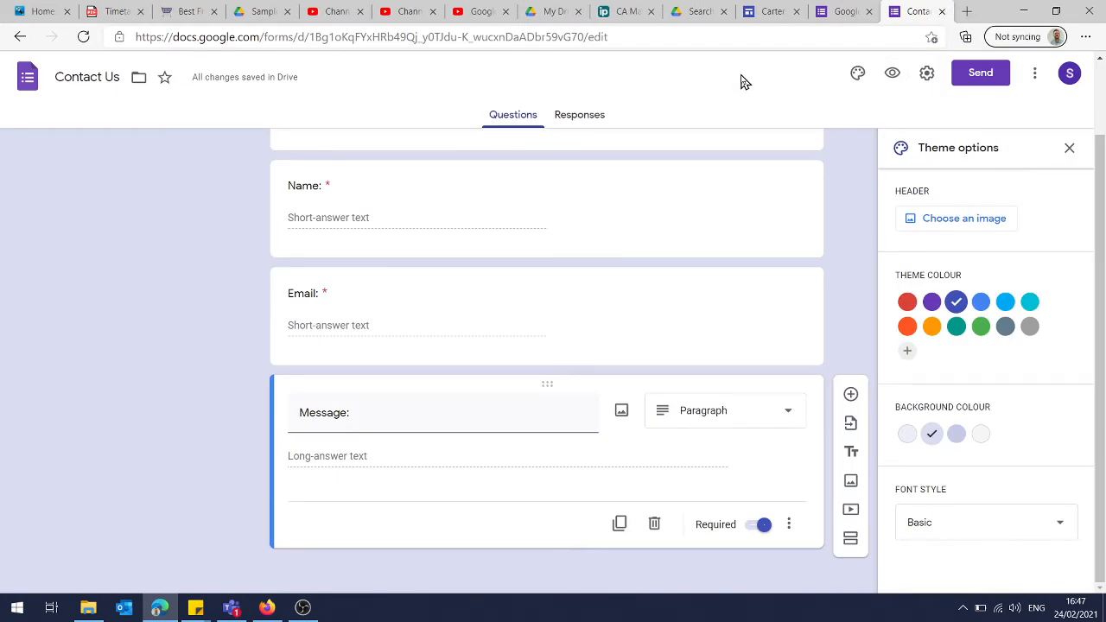
left_click(928, 76)
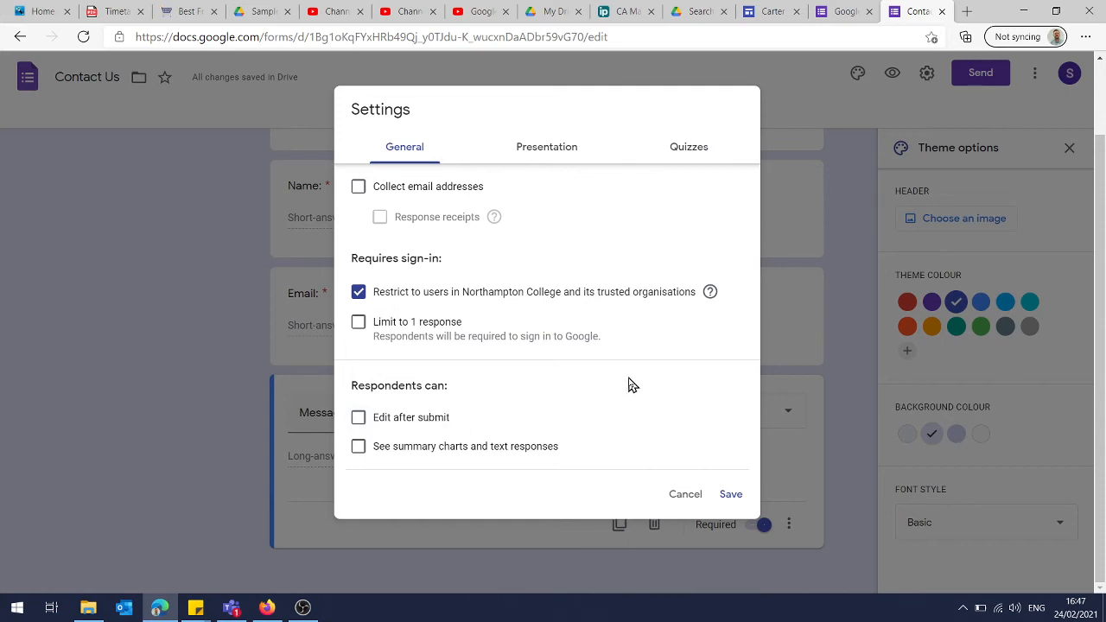
left_click(684, 496)
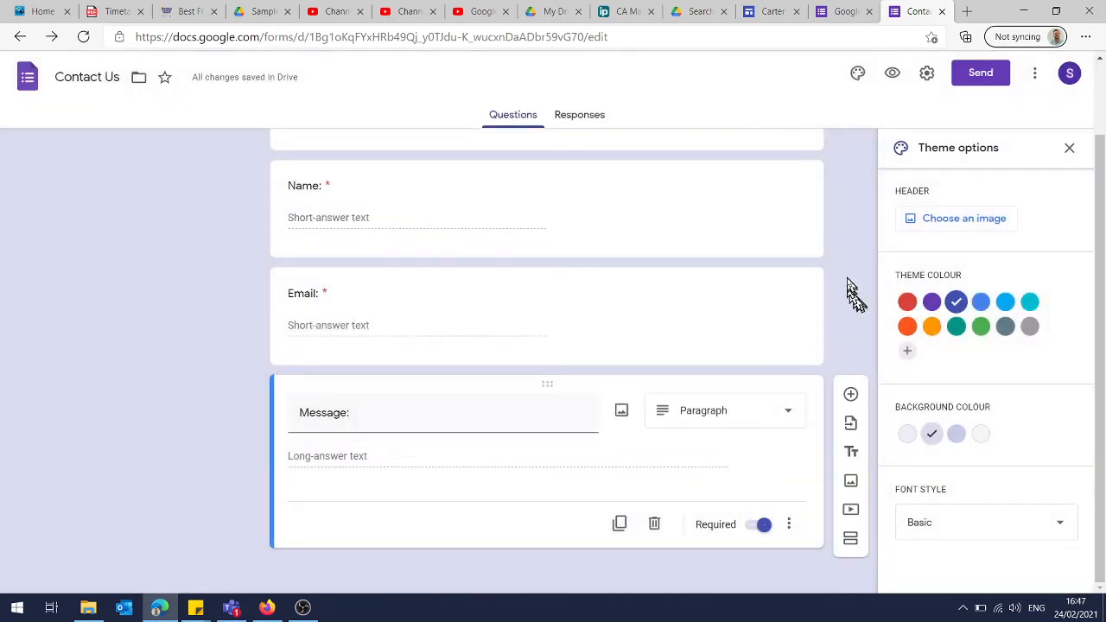
Switch to the Carter Angelo Art Gallery site in Google Sites and insert the Contact Us form on the Contact page
left_click(773, 14)
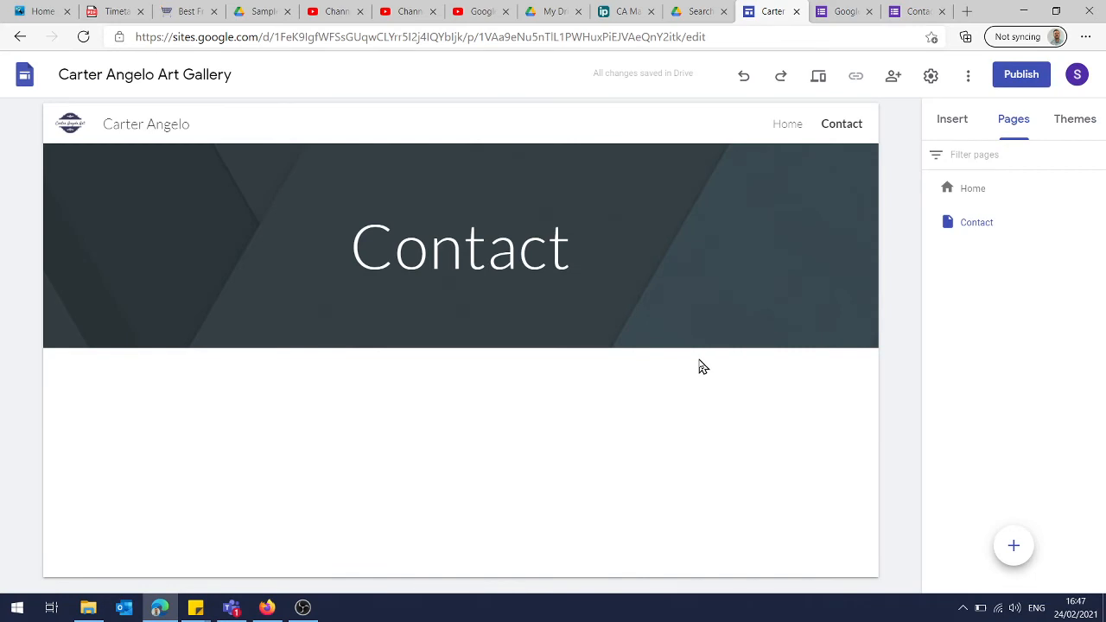
left_click(954, 121)
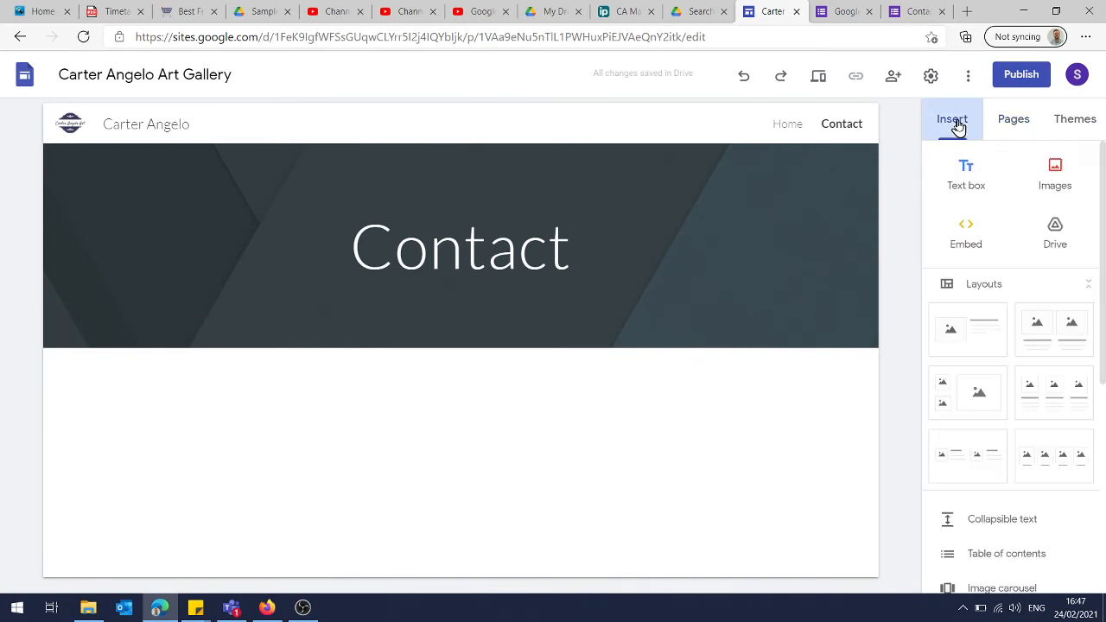
scroll(990, 407, "down", 5)
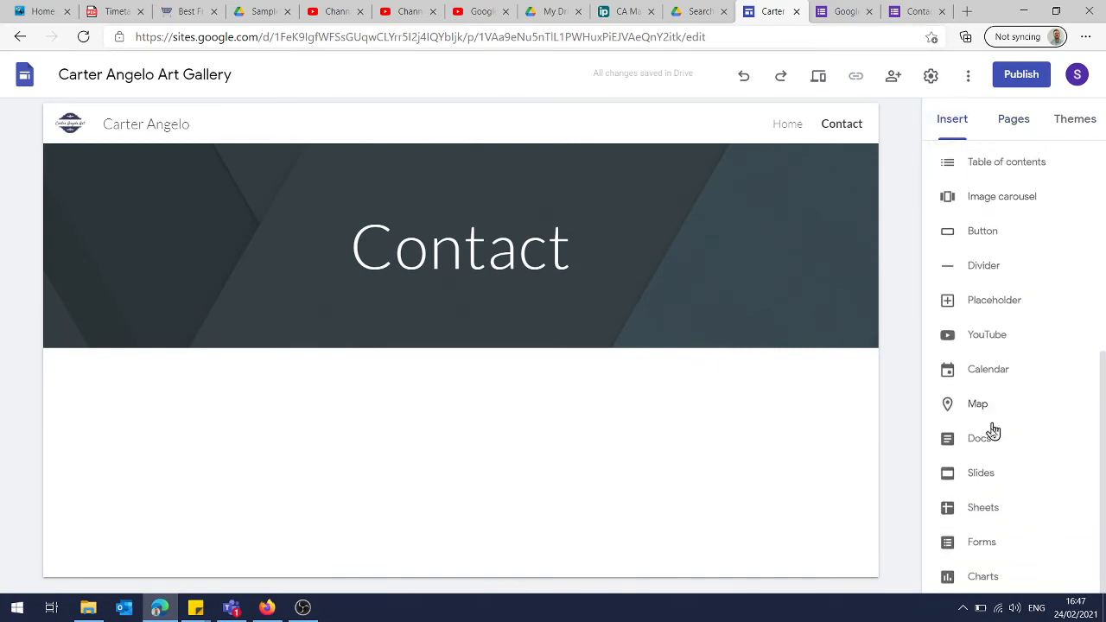
left_click(976, 544)
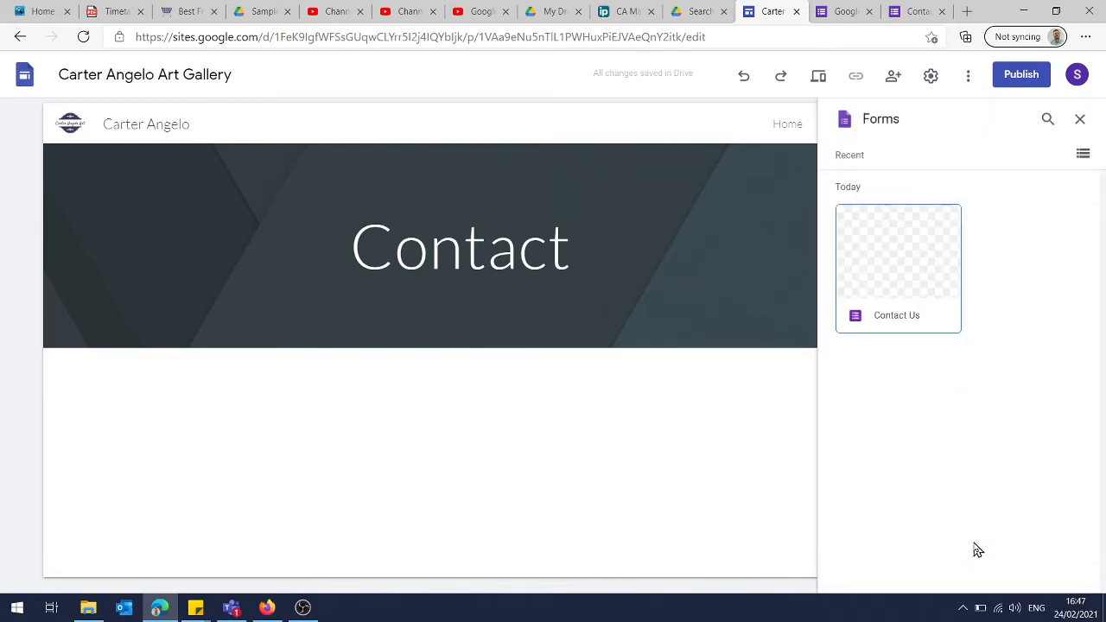
left_click(929, 265)
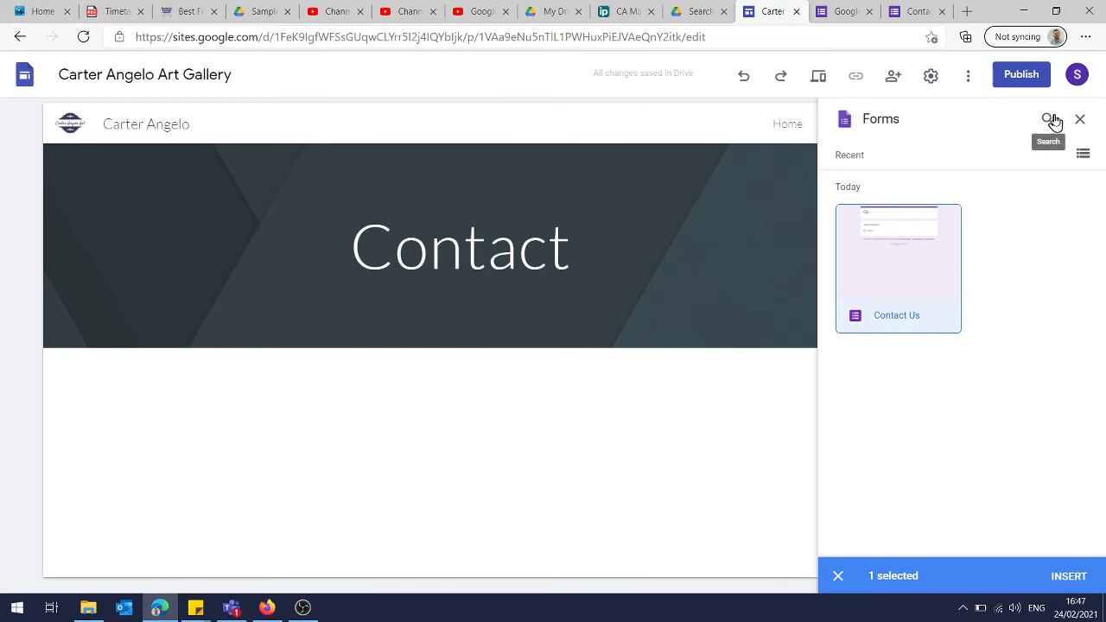
left_click(1069, 576)
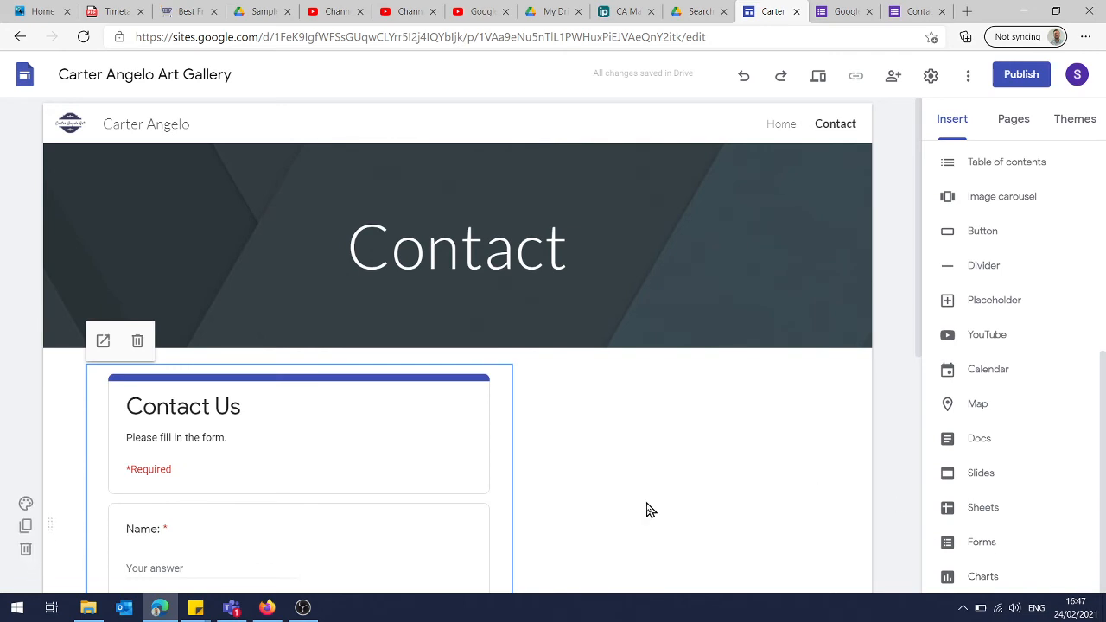
Make the embedded Contact Us form narrower and extend its height to fit the whole form including its footer
scroll(650, 509, "down", 3)
scroll(650, 510, "down", 1)
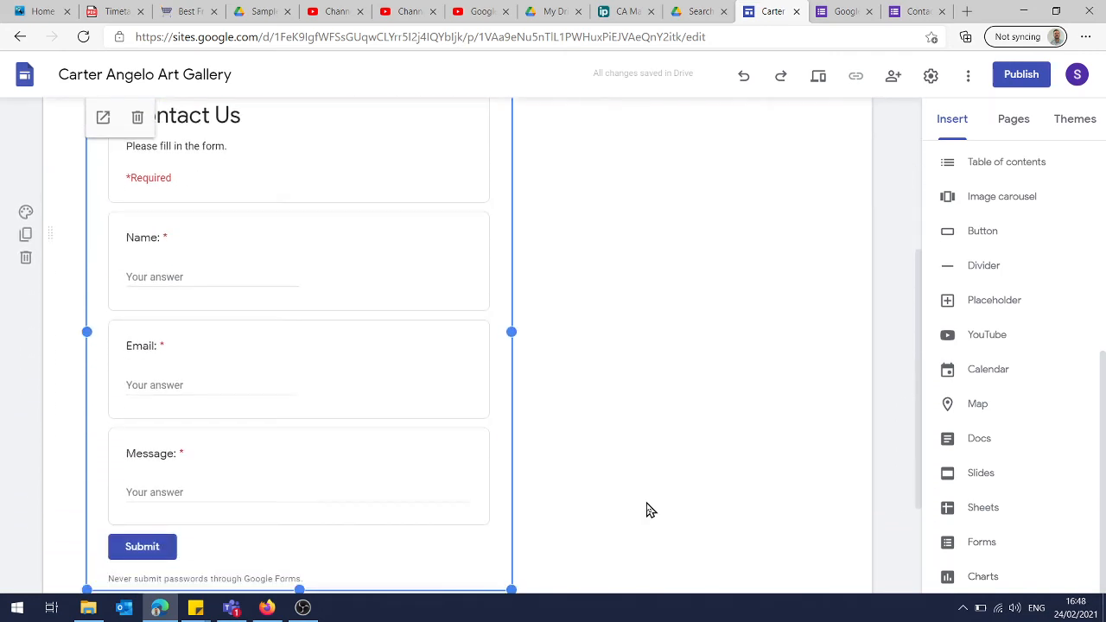
left_click_drag(513, 330, 445, 335)
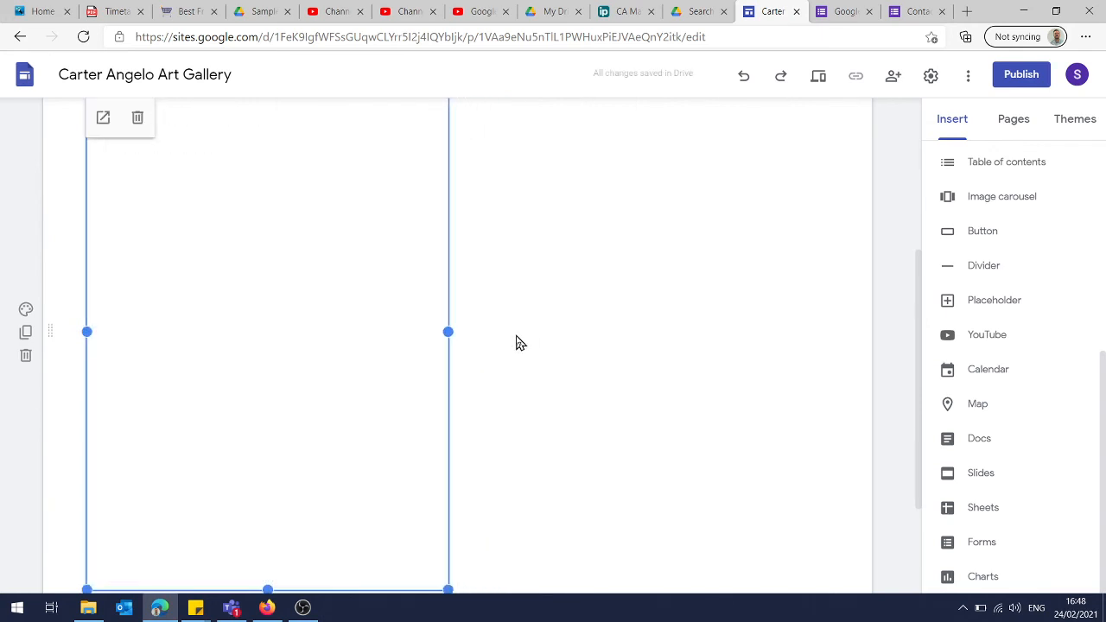
scroll(516, 343, "down", 2)
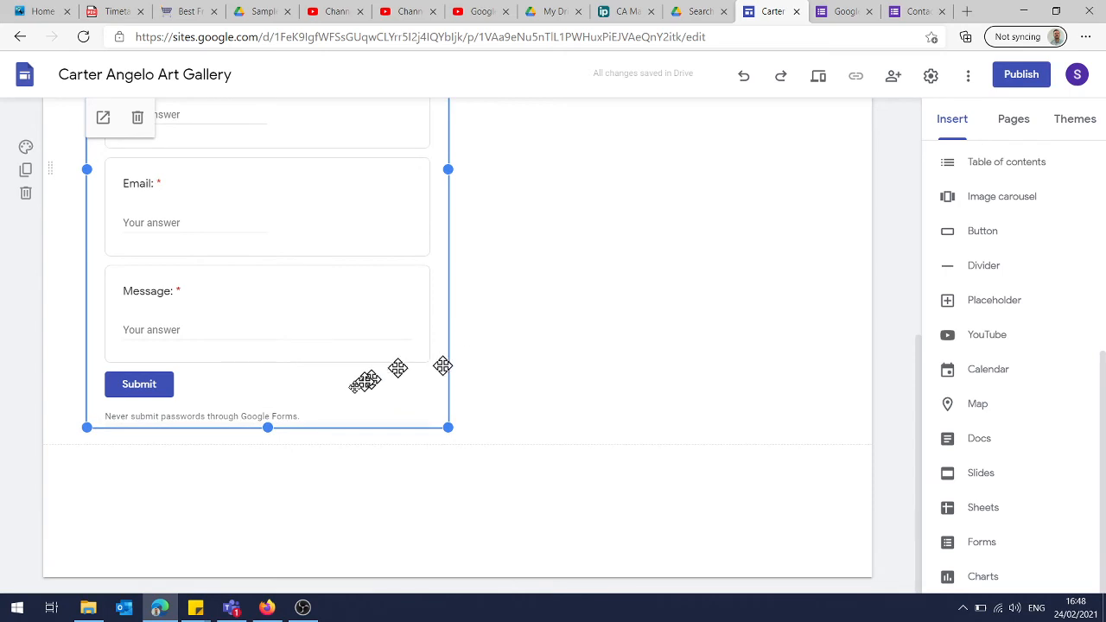
left_click_drag(266, 429, 260, 499)
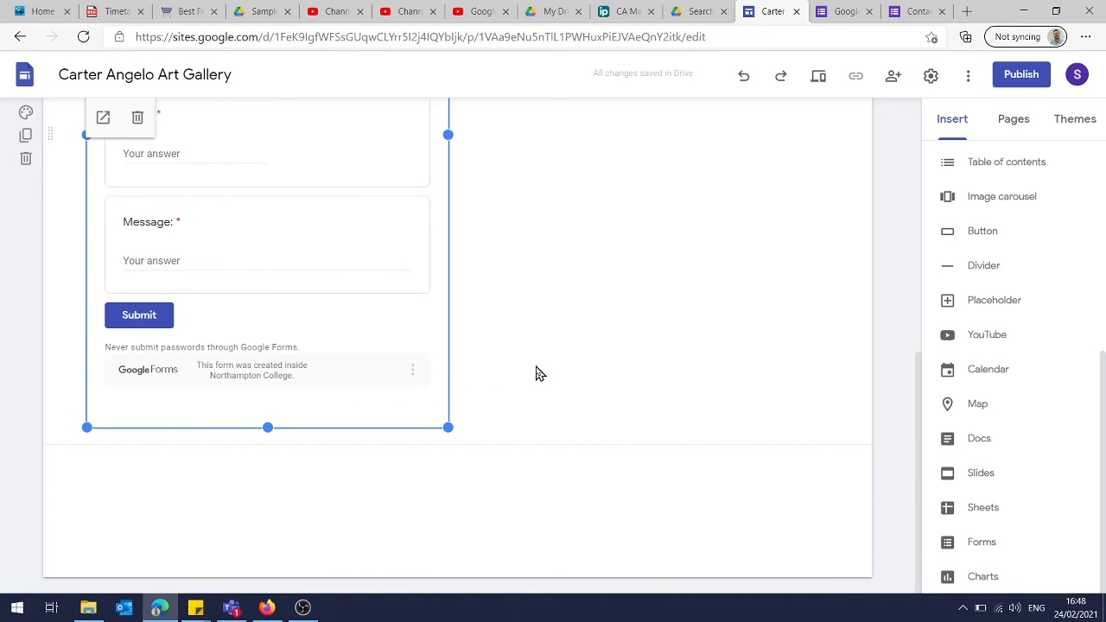
Insert a map on the Contact page, locating it by the Northampton postcode
scroll(536, 374, "up", 3)
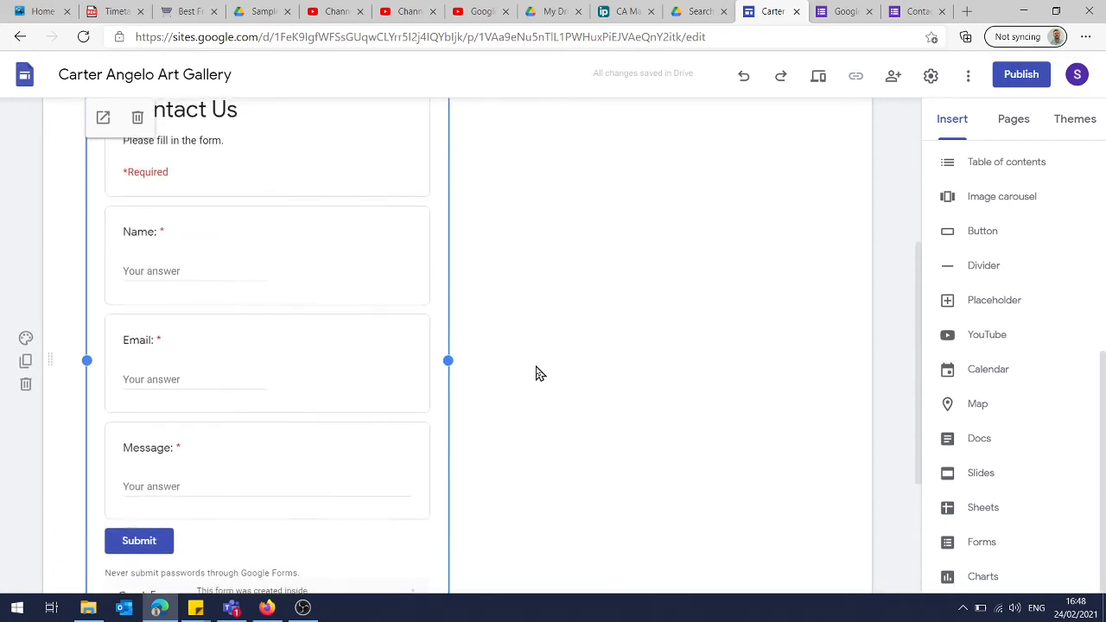
scroll(536, 373, "up", 3)
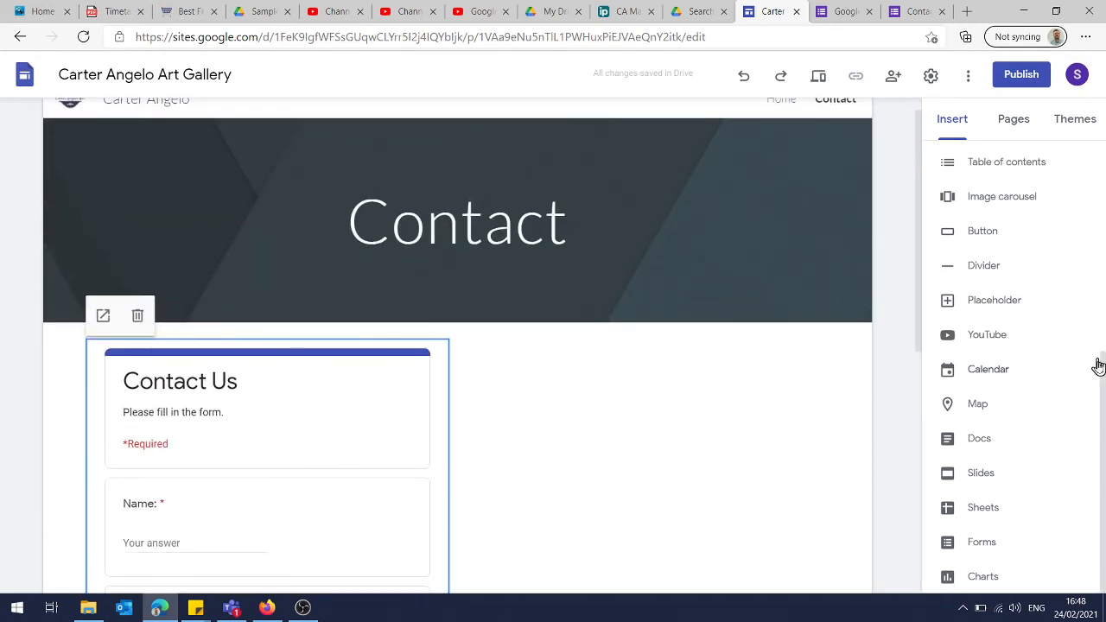
left_click(981, 403)
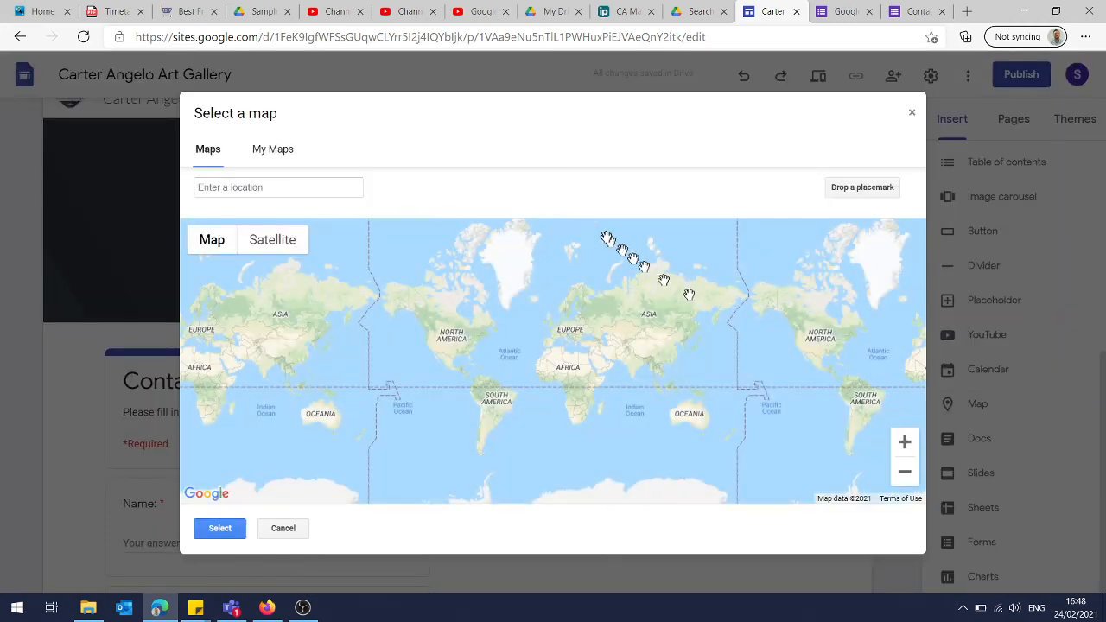
left_click(343, 190)
type("nn")
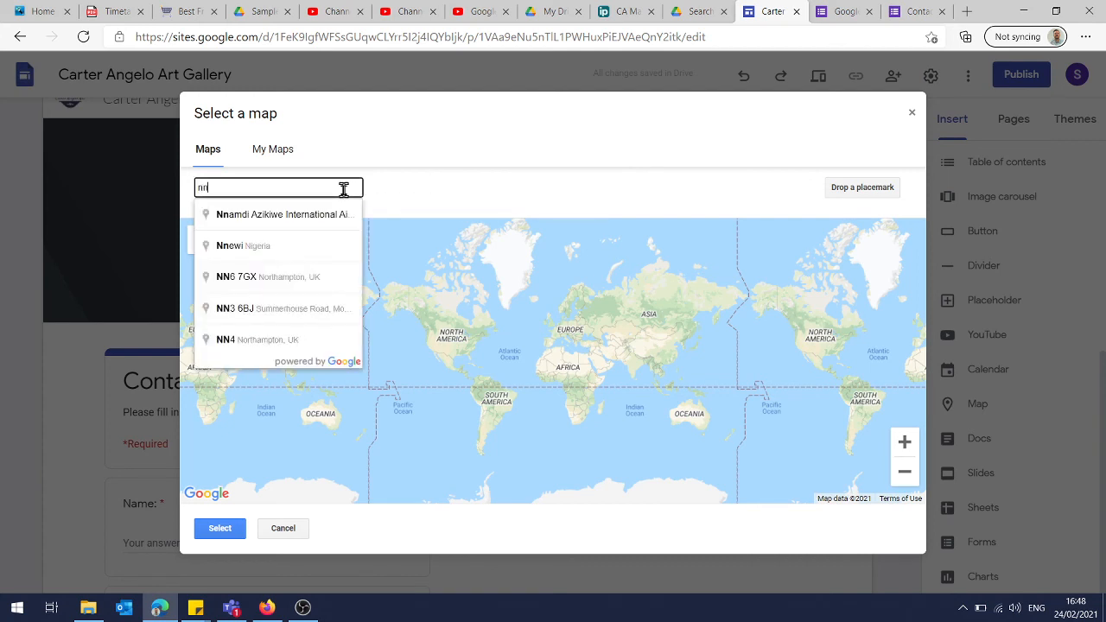
type("3 3rf")
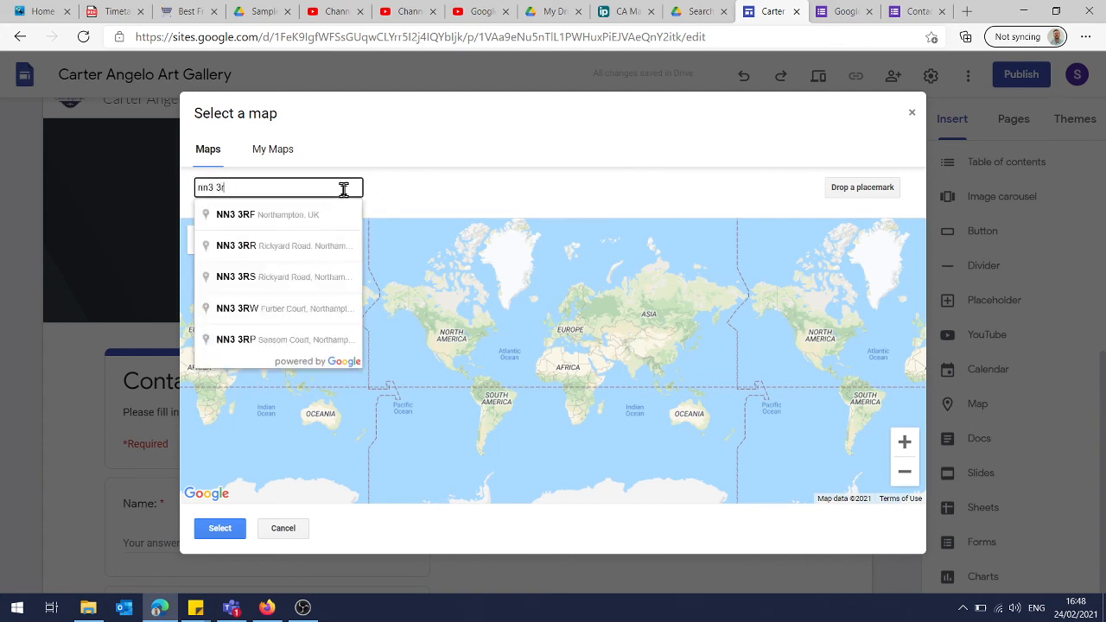
left_click(270, 216)
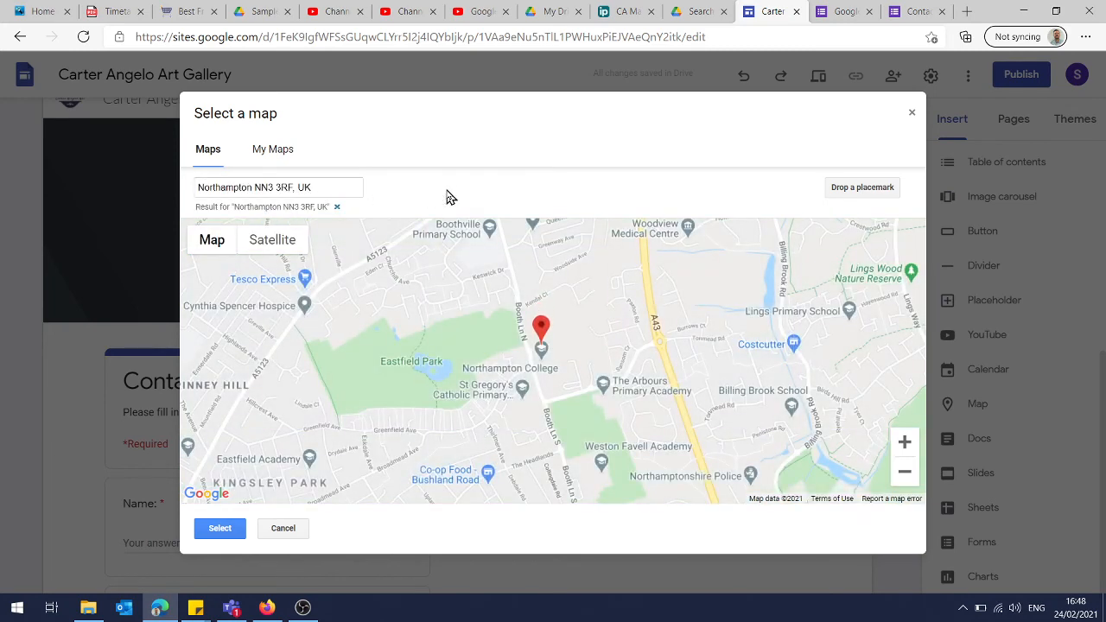
left_click(227, 529)
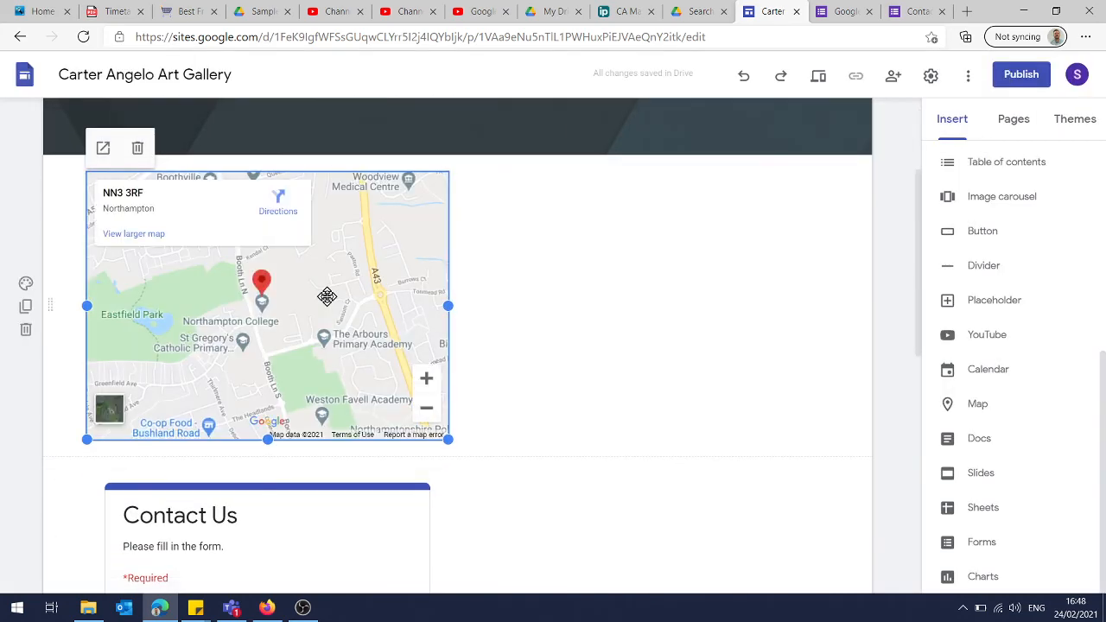
Arrange the map and the Contact Us form side by side in one section, with the map to the right of the form
left_click_drag(274, 257, 711, 257)
left_click_drag(389, 480, 338, 227)
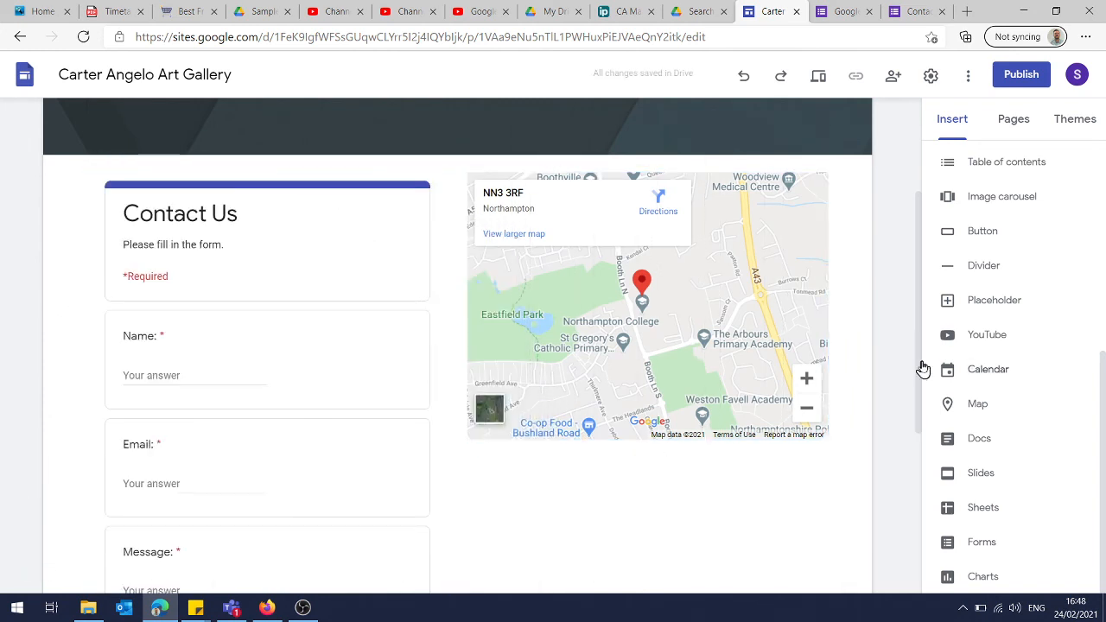
left_click_drag(918, 341, 920, 311)
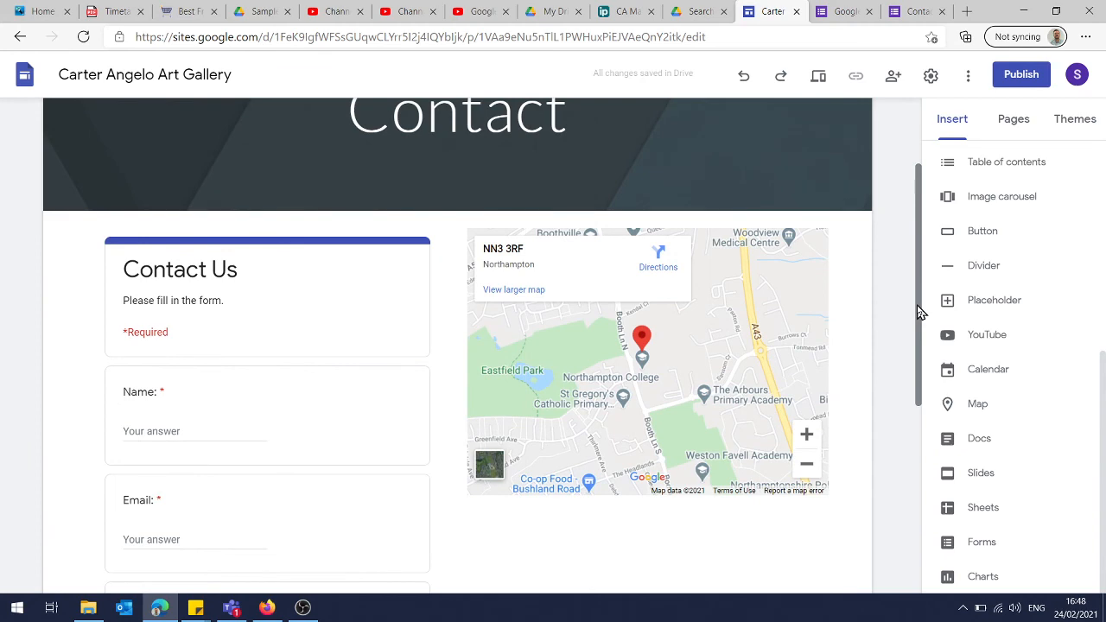
Preview the Contact page in desktop, tablet and phone layouts, checking the form and map, and return to editing
left_click(820, 78)
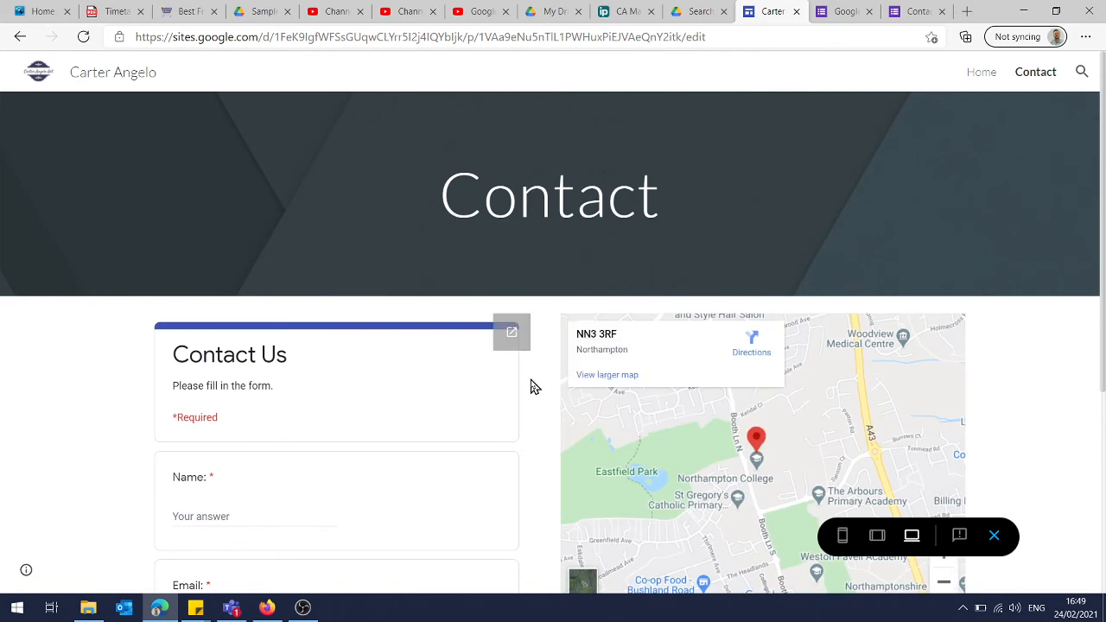
scroll(531, 386, "down", 4)
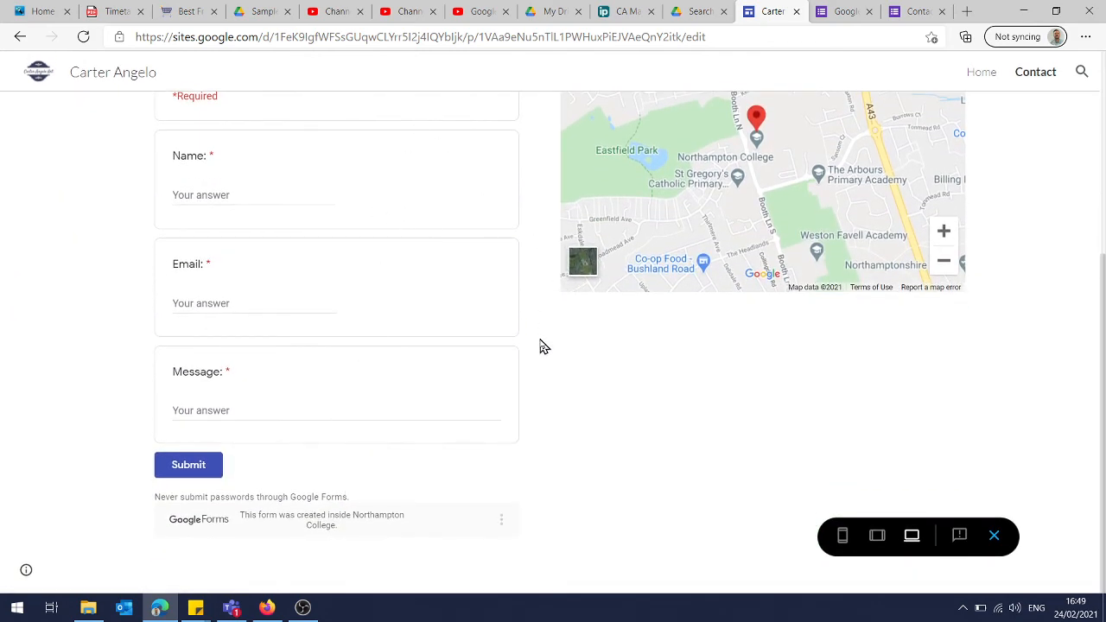
scroll(543, 346, "up", 3)
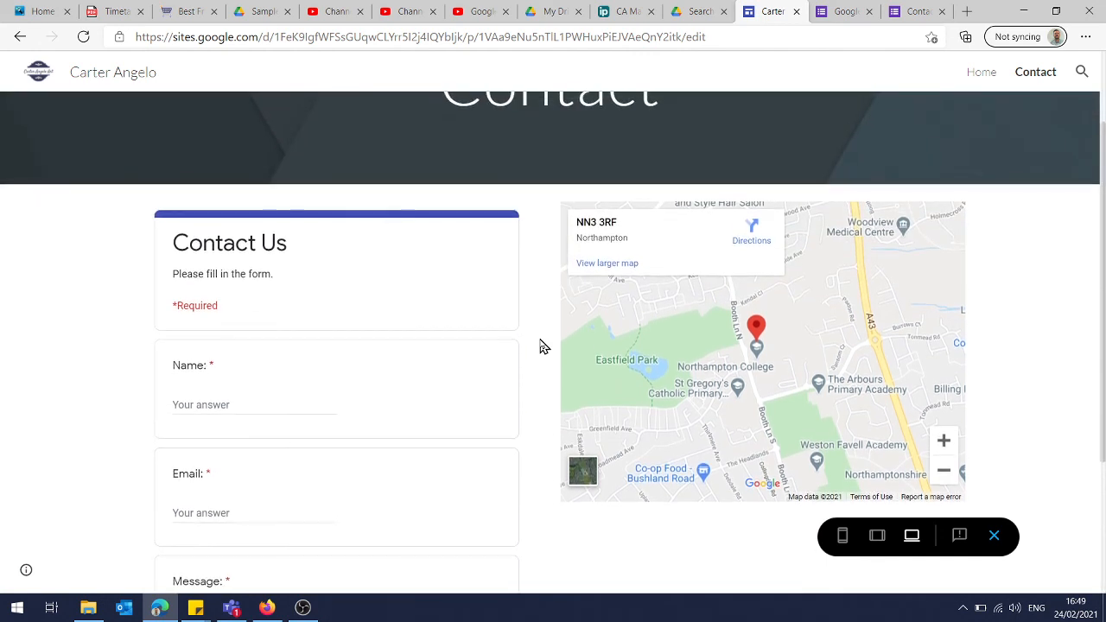
left_click_drag(792, 389, 750, 380)
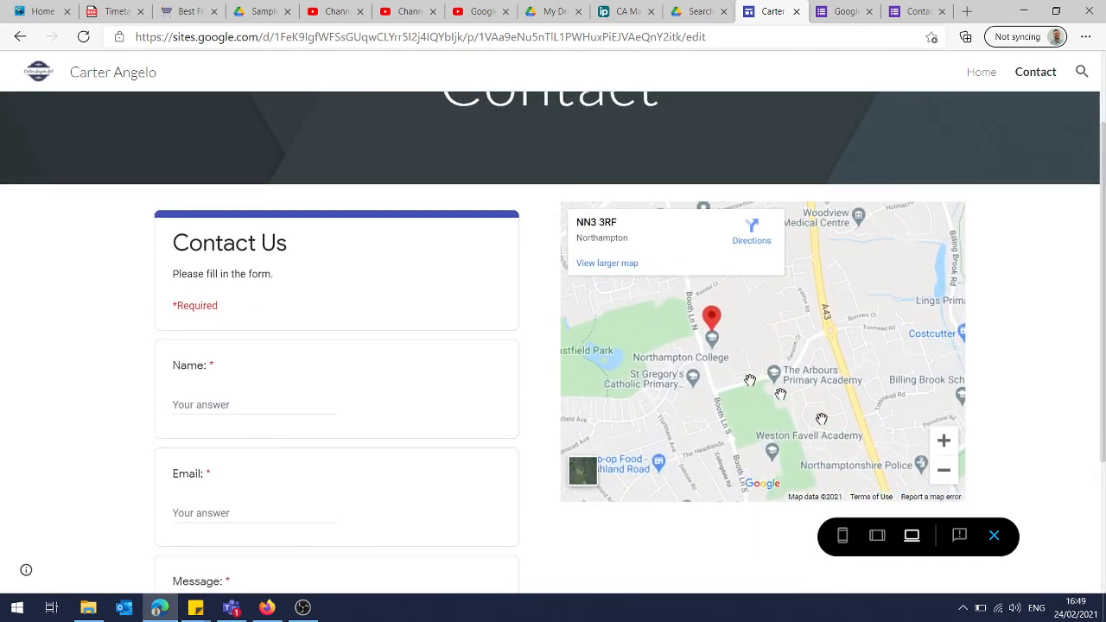
left_click(877, 537)
left_click(842, 537)
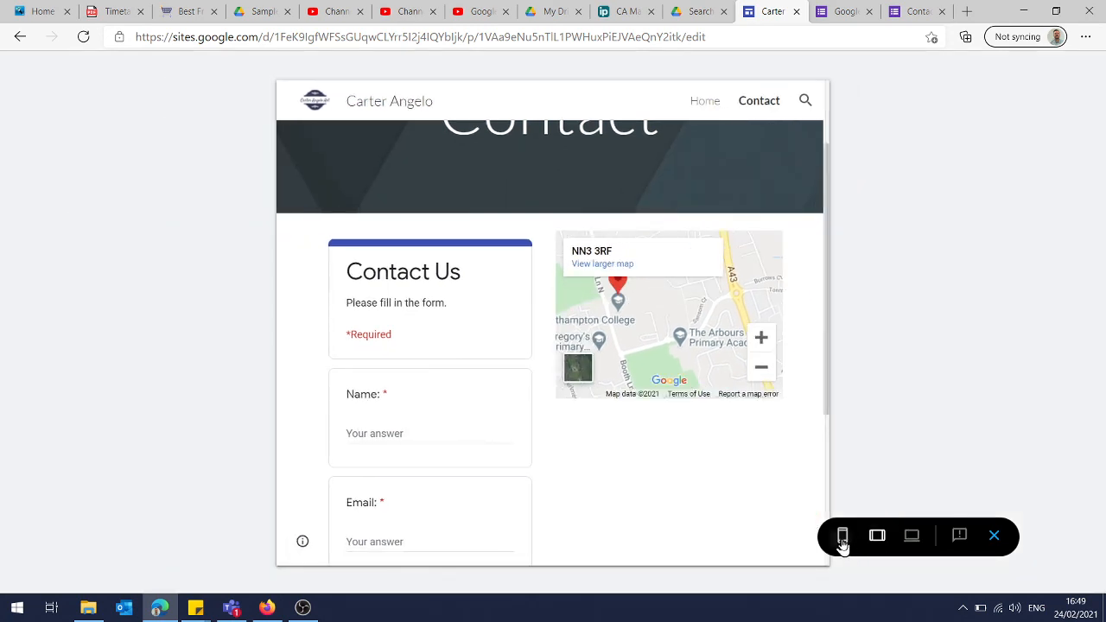
scroll(619, 434, "down", 1)
scroll(619, 434, "down", 5)
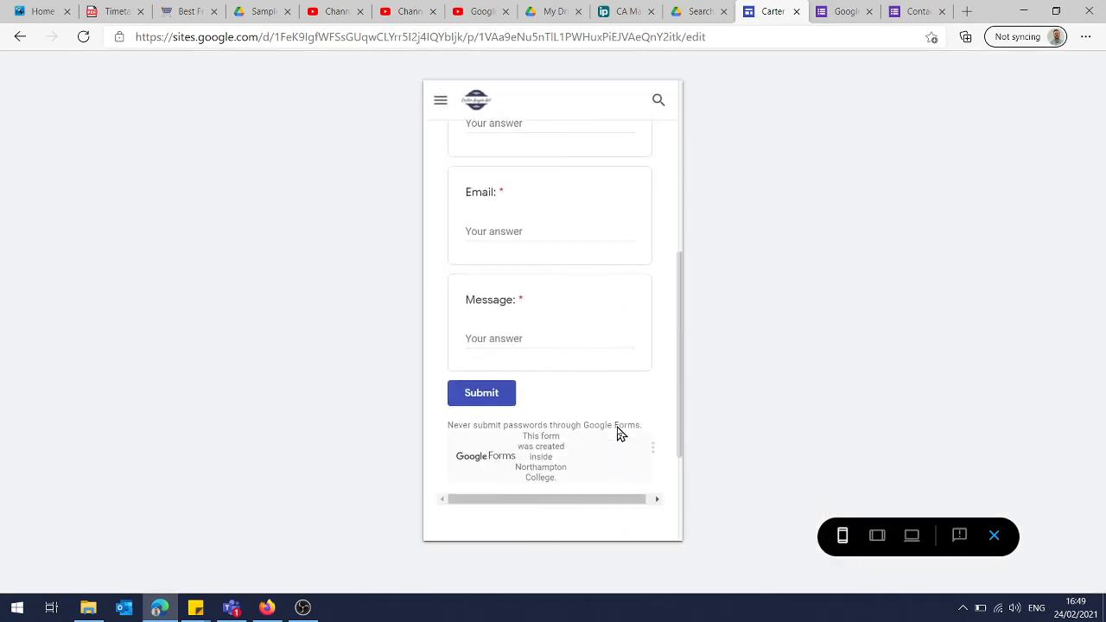
scroll(617, 426, "up", 10)
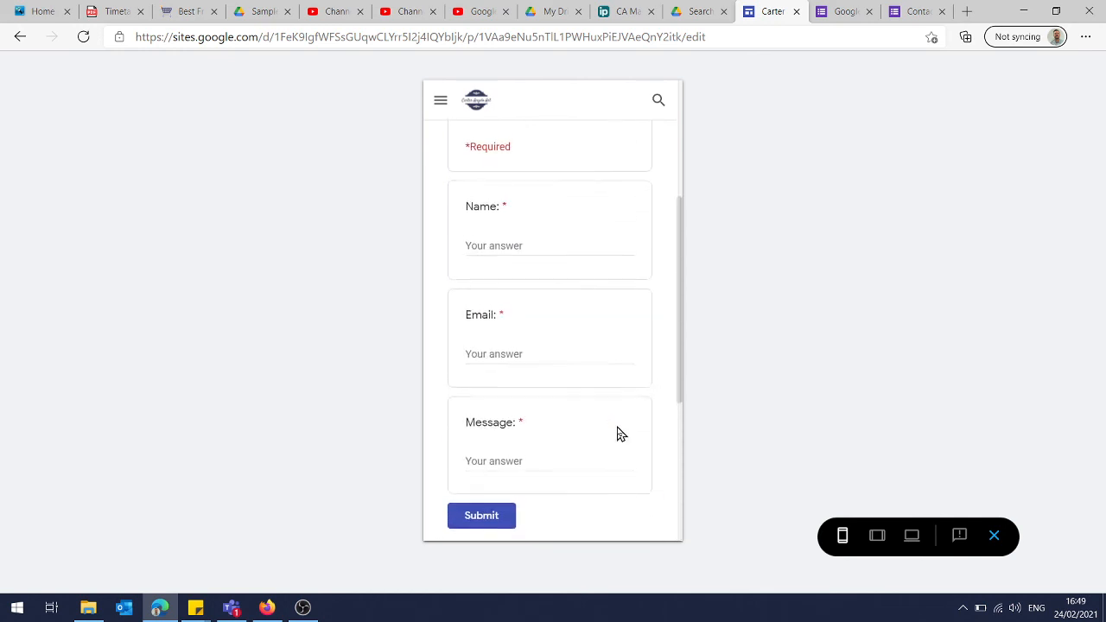
left_click(995, 537)
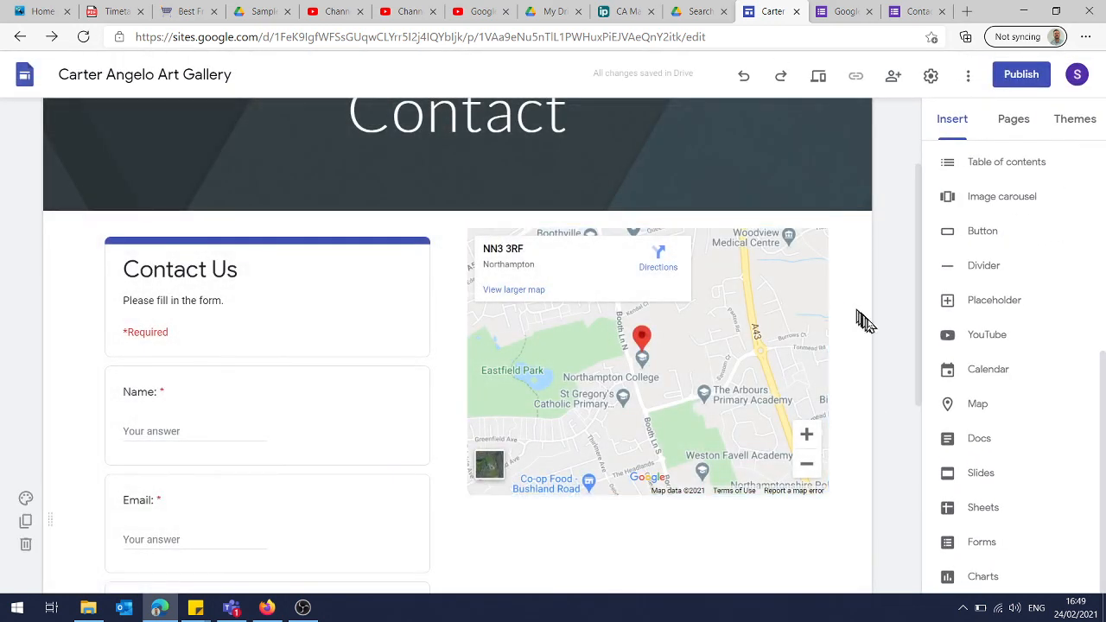
scroll(888, 340, "down", 1)
scroll(888, 339, "up", 3)
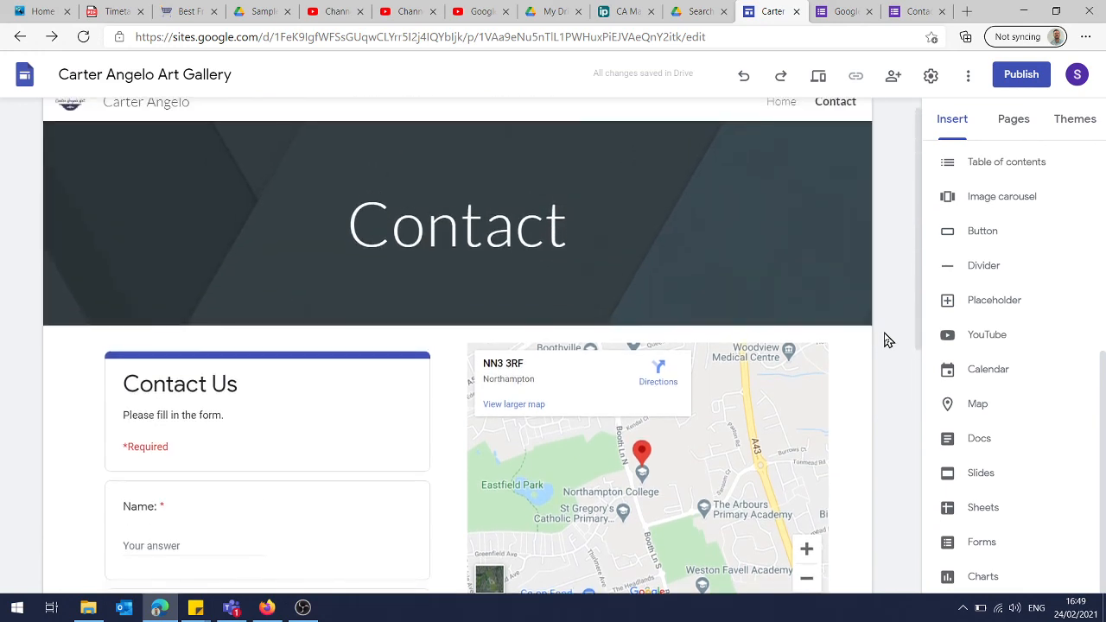
scroll(888, 339, "up", 1)
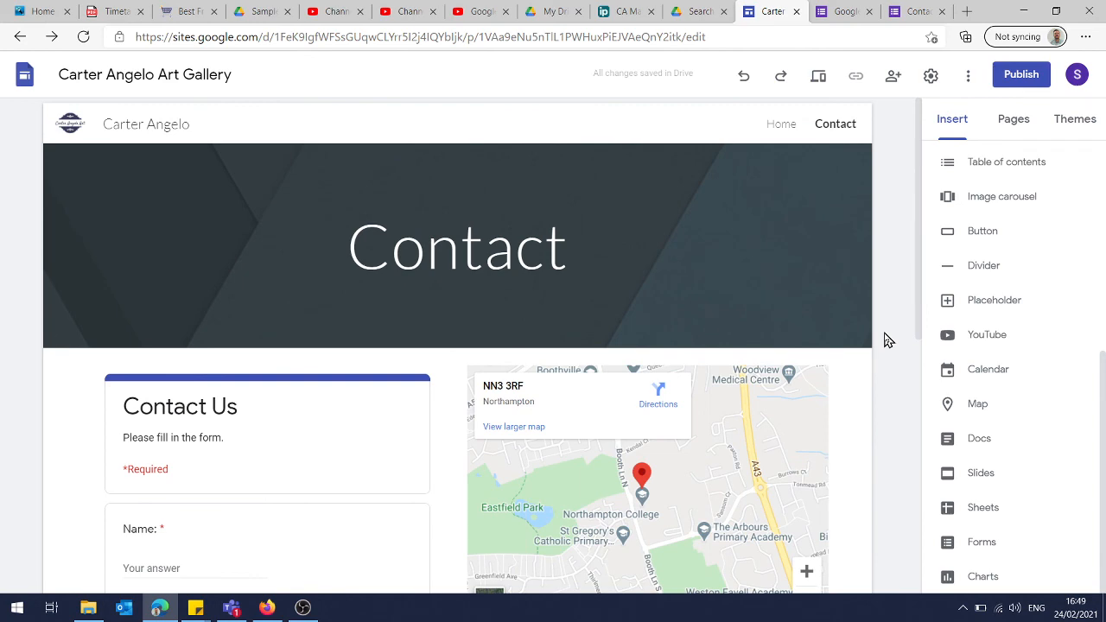